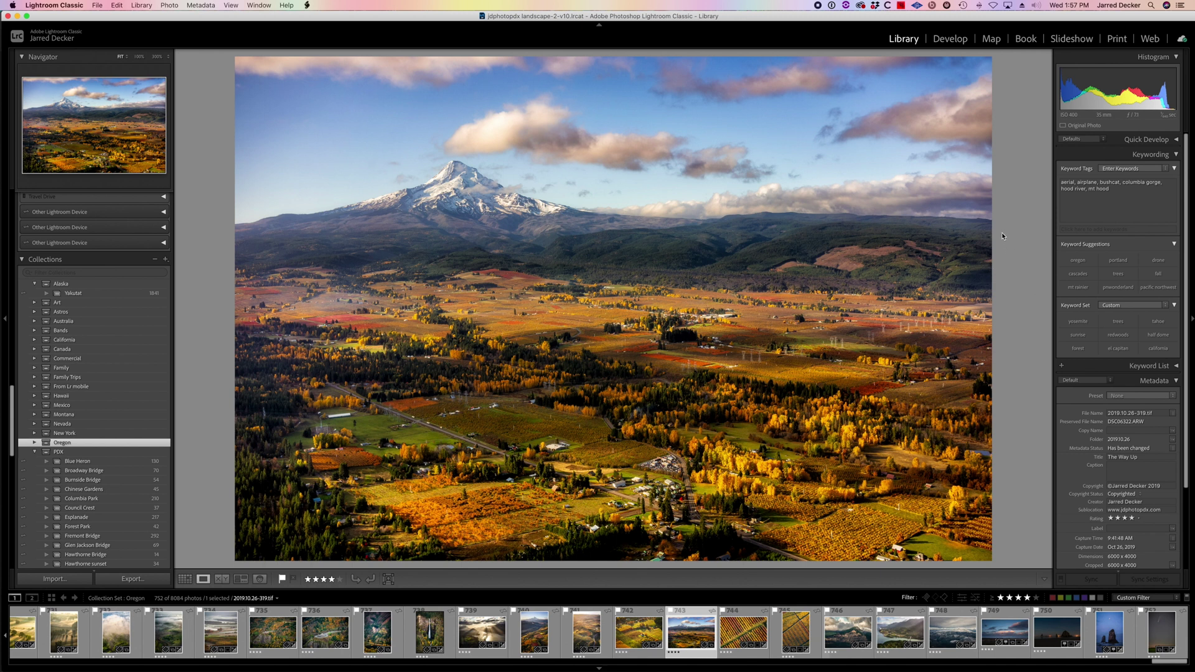
Lay the Mount Hood photo out in the Print module and bring up Page Setup.
{"action": "left_click", "coordinate": [1117, 40]}
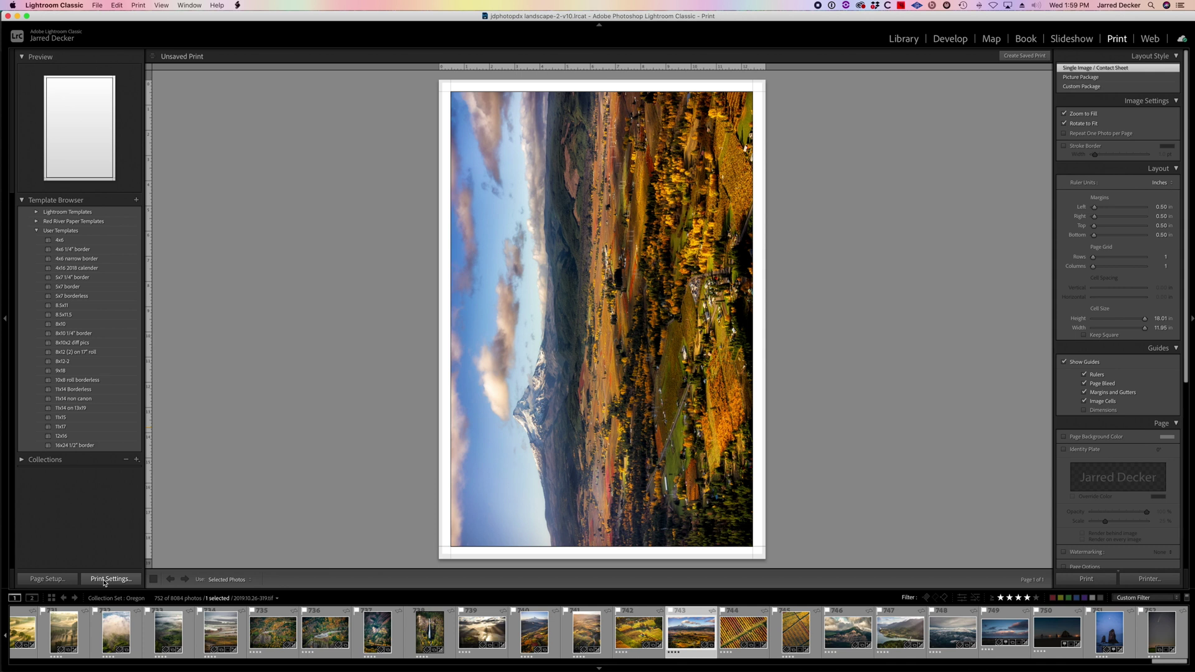
{"action": "left_click", "coordinate": [56, 581]}
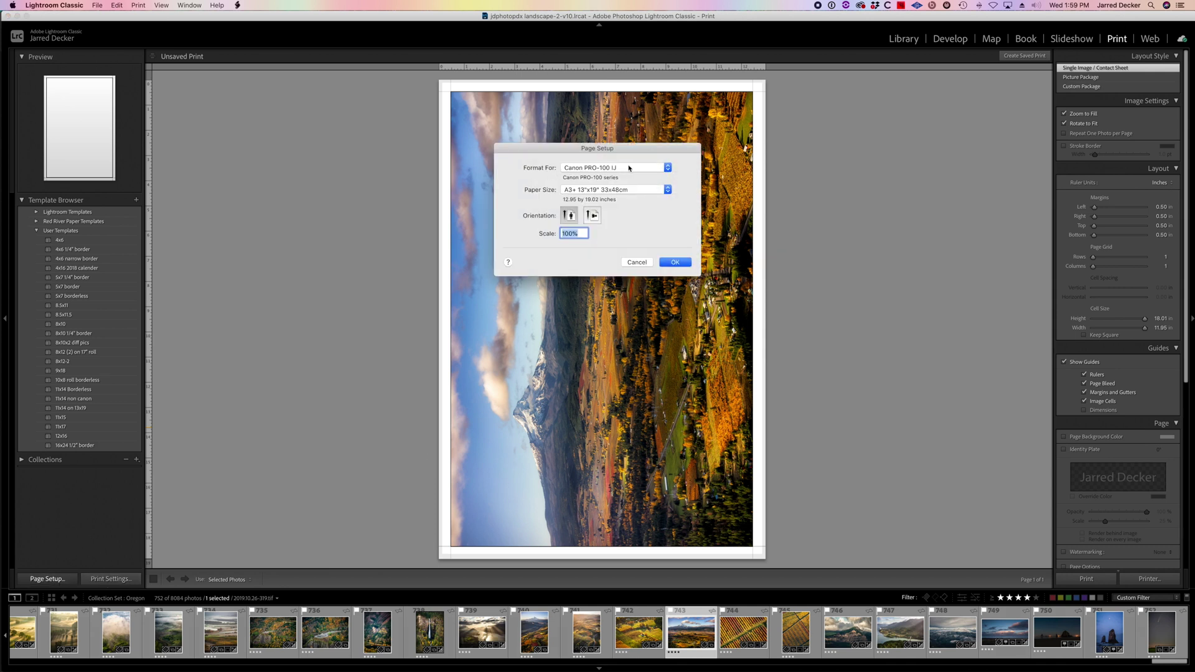
Keep the Canon PRO-100 IJ with A3+ 13"x19" paper, then browse the full paper size list.
{"action": "left_click", "coordinate": [666, 168]}
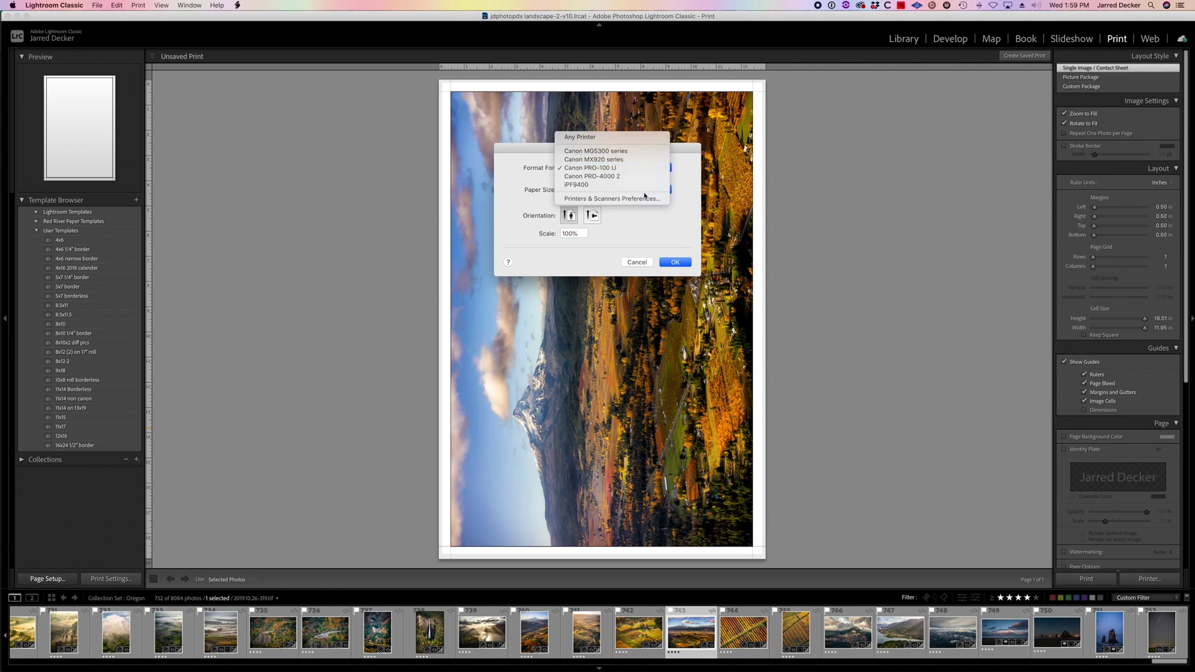
{"action": "left_click", "coordinate": [591, 167]}
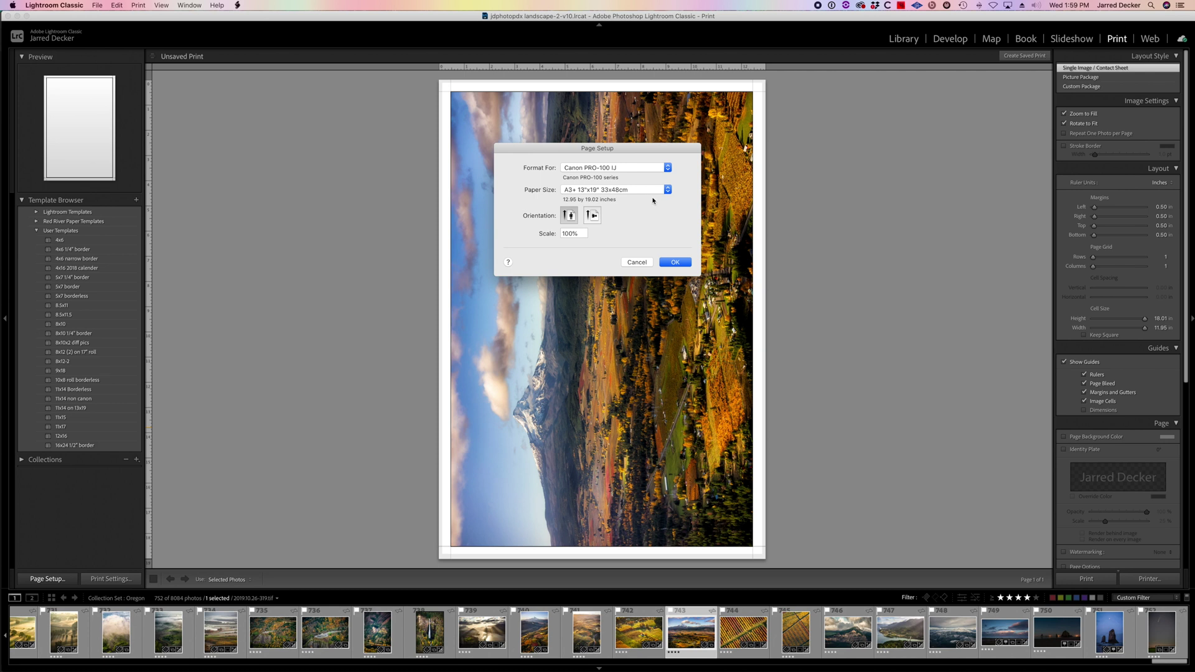
{"action": "left_click", "coordinate": [664, 190]}
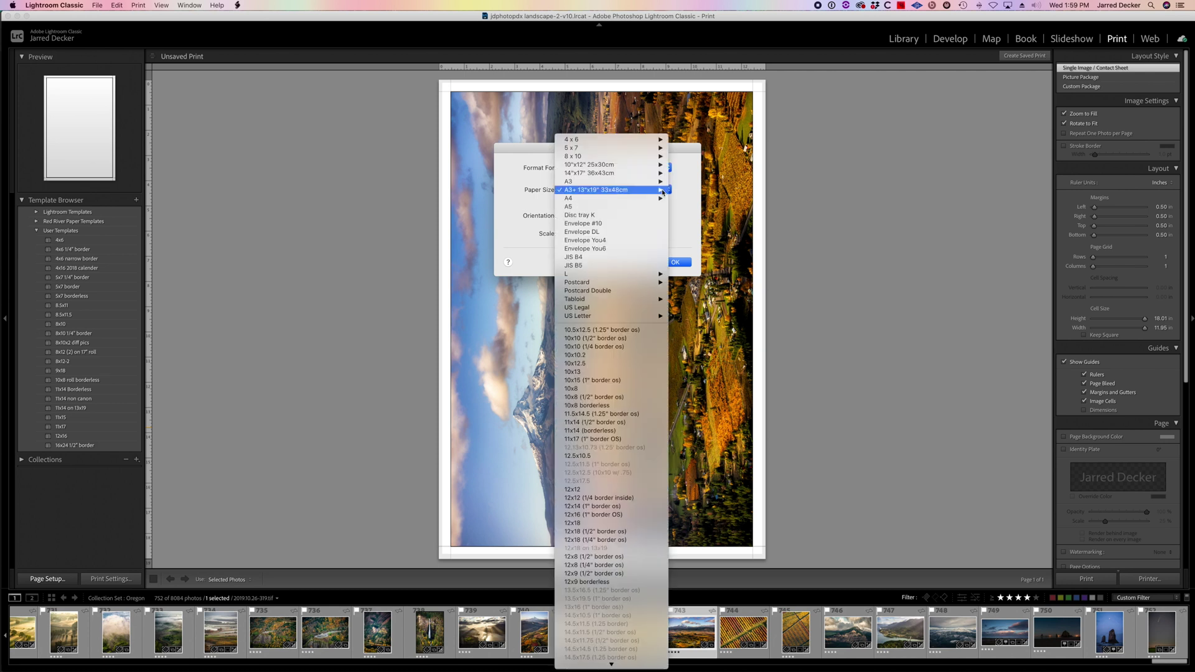
{"action": "mouse_move", "coordinate": [637, 193]}
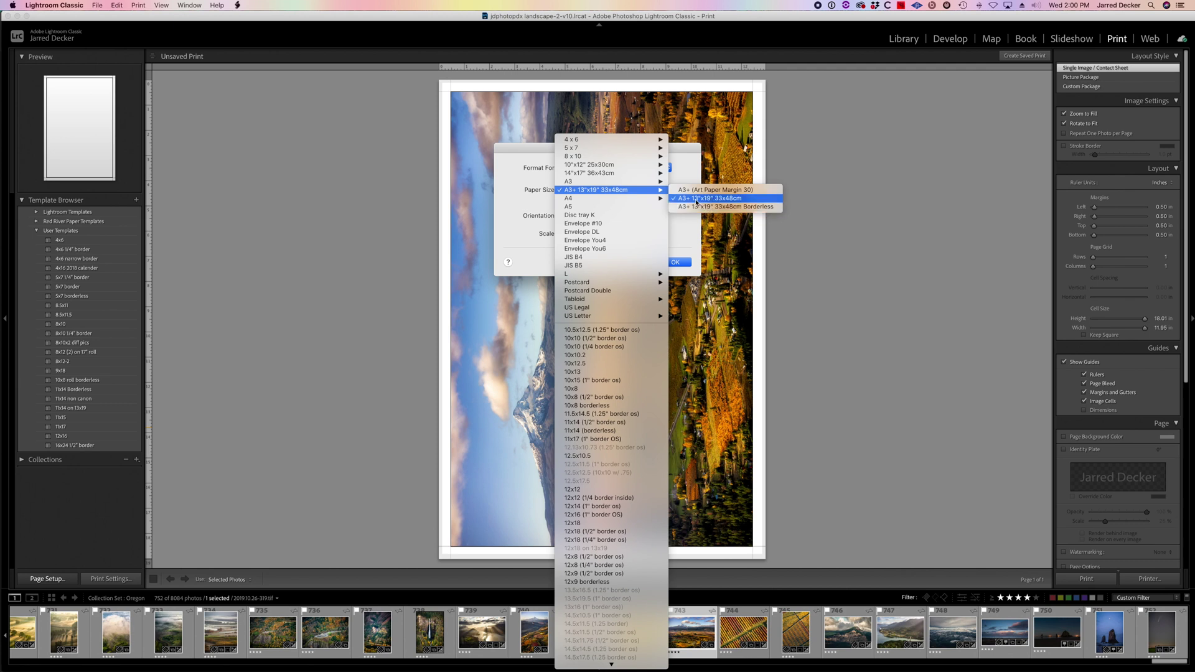
{"action": "left_click", "coordinate": [697, 199]}
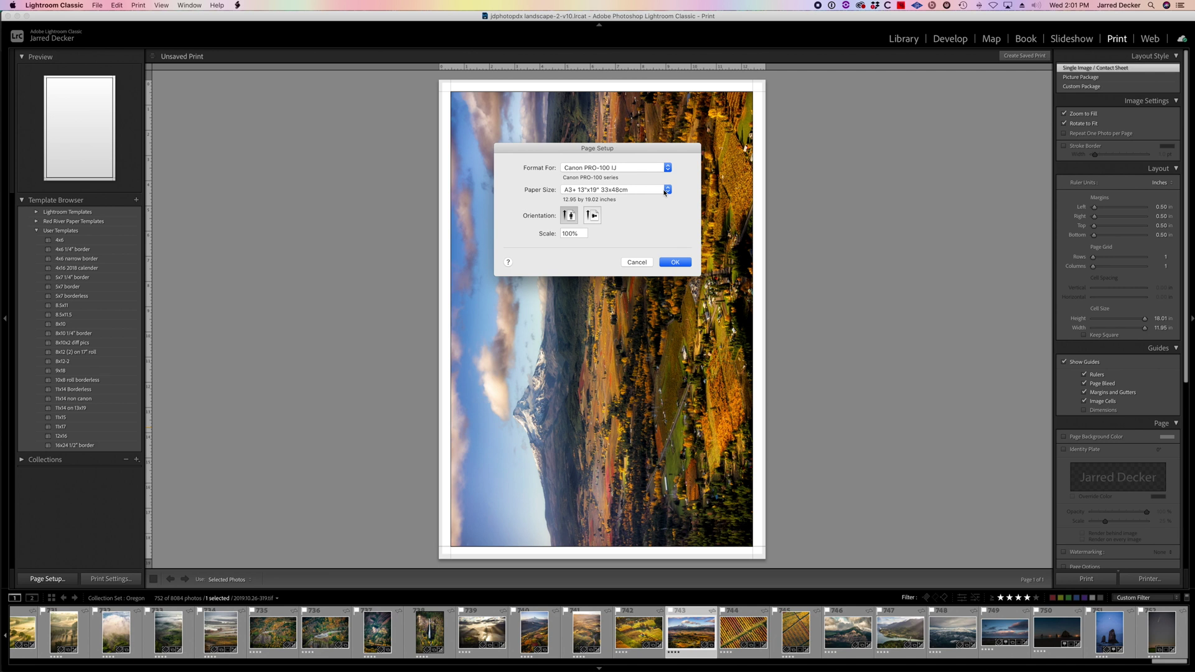
{"action": "left_click", "coordinate": [667, 189]}
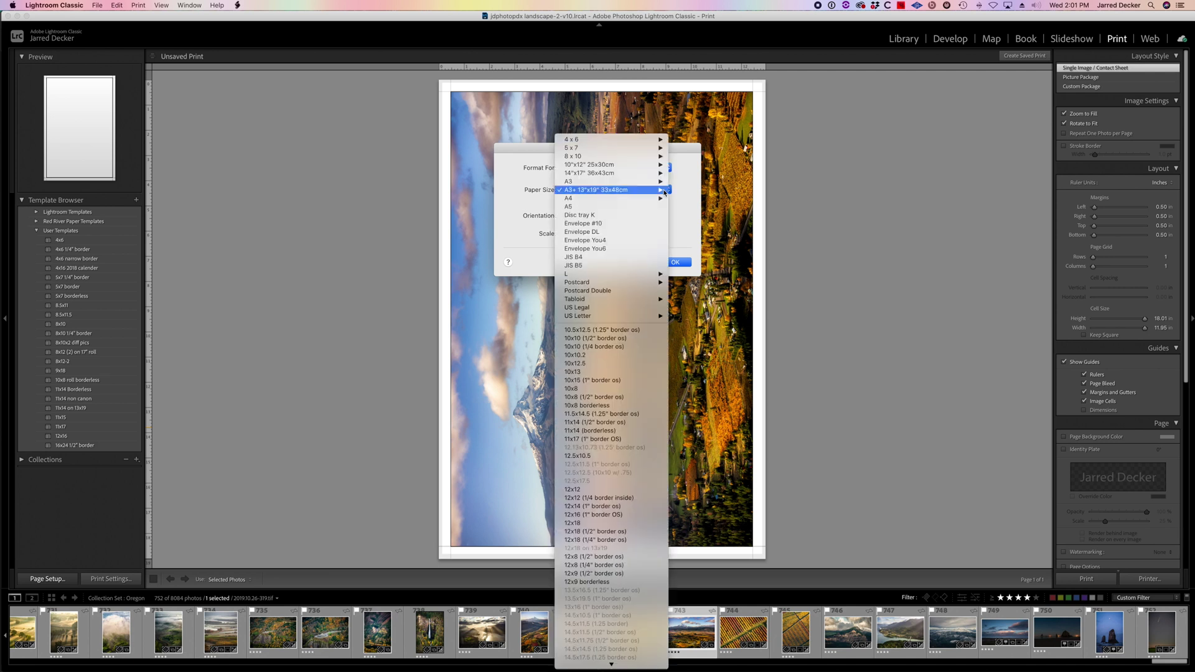
{"action": "scroll", "coordinate": [601, 663], "scroll_direction": "down", "scroll_amount": 15}
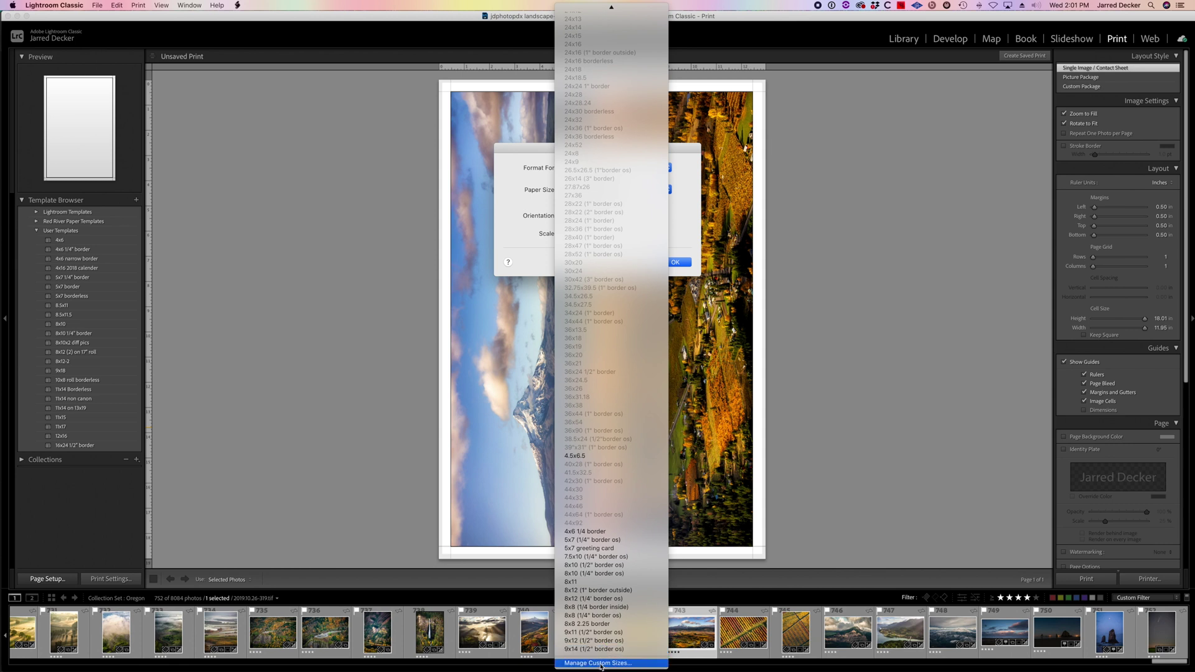
Add a new custom paper size and rename it from Untitled to 12x18.
{"action": "left_click", "coordinate": [601, 663]}
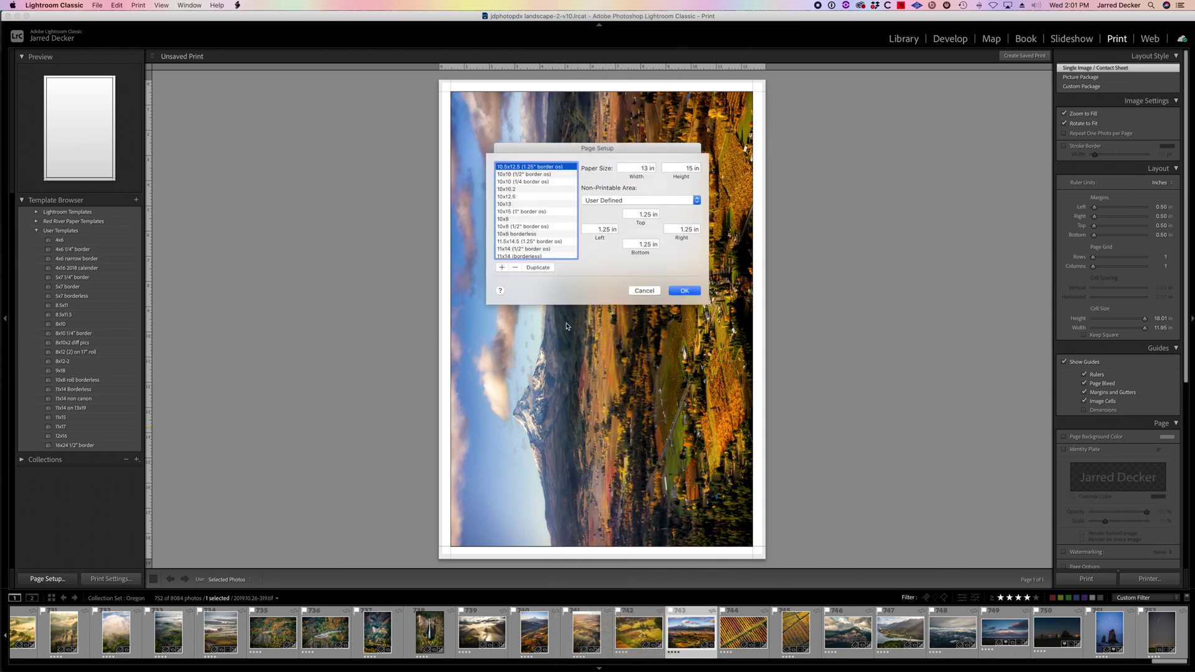
{"action": "left_click", "coordinate": [502, 269]}
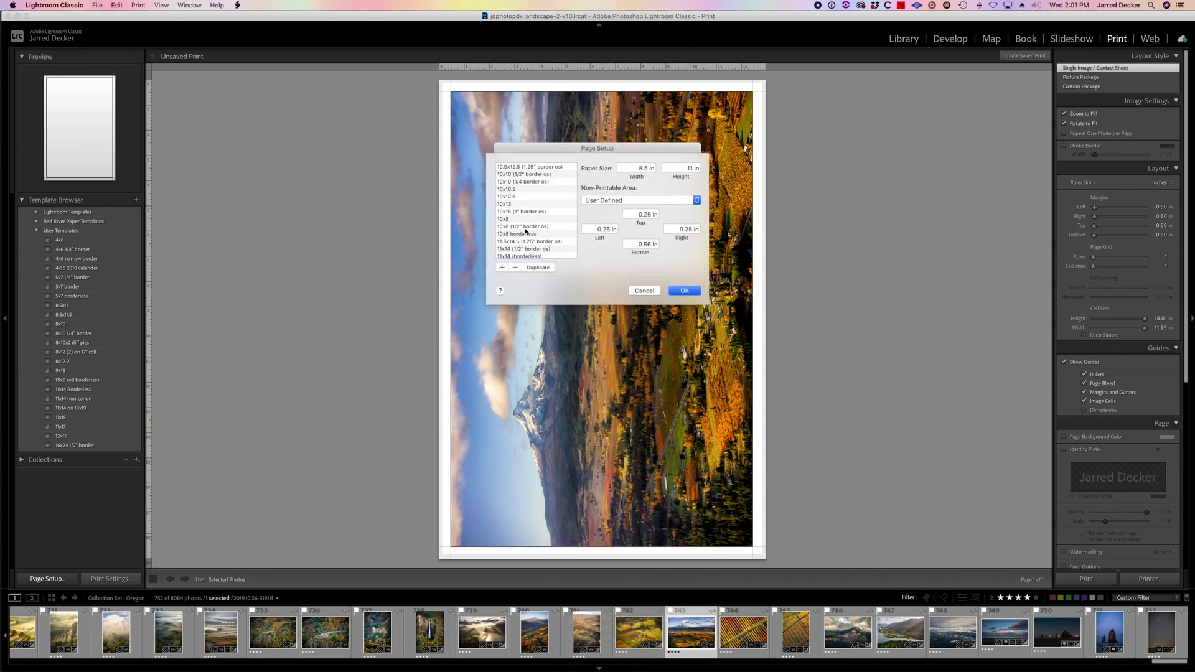
{"action": "scroll", "coordinate": [525, 232], "scroll_direction": "down", "scroll_amount": 5}
{"action": "double_click", "coordinate": [507, 254]}
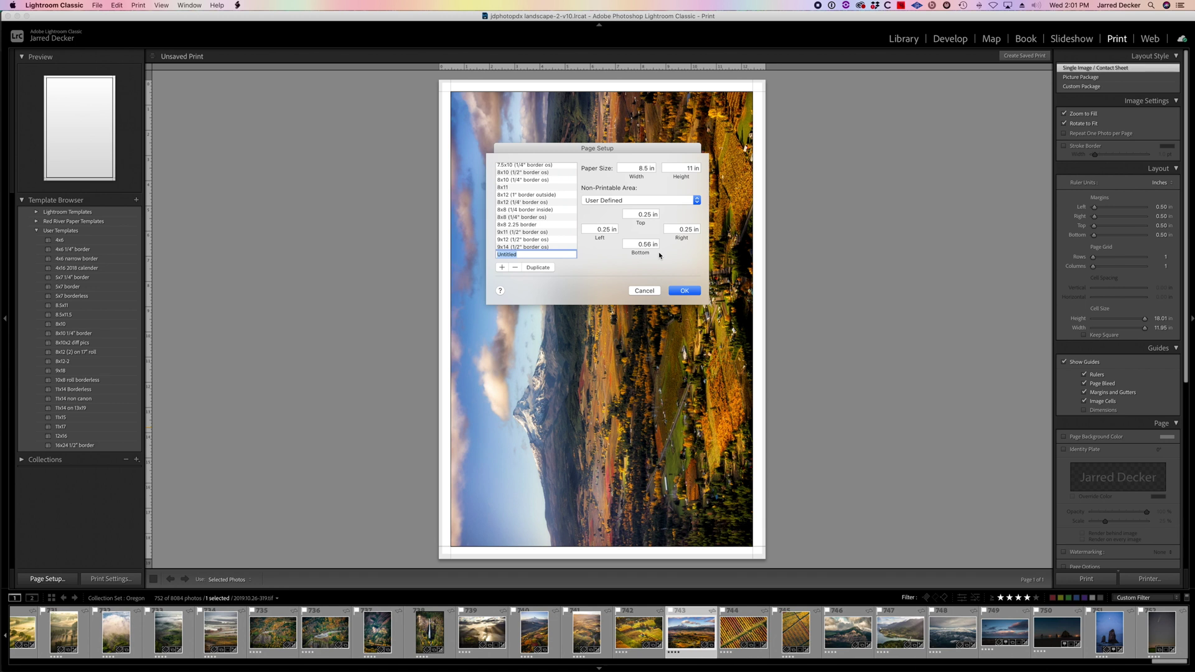
{"action": "type", "text": "12x18"}
Give the 12x18 size Canon PRO-100 IJ margins, width 12 and height 18, then leave the manager.
{"action": "left_click", "coordinate": [697, 201]}
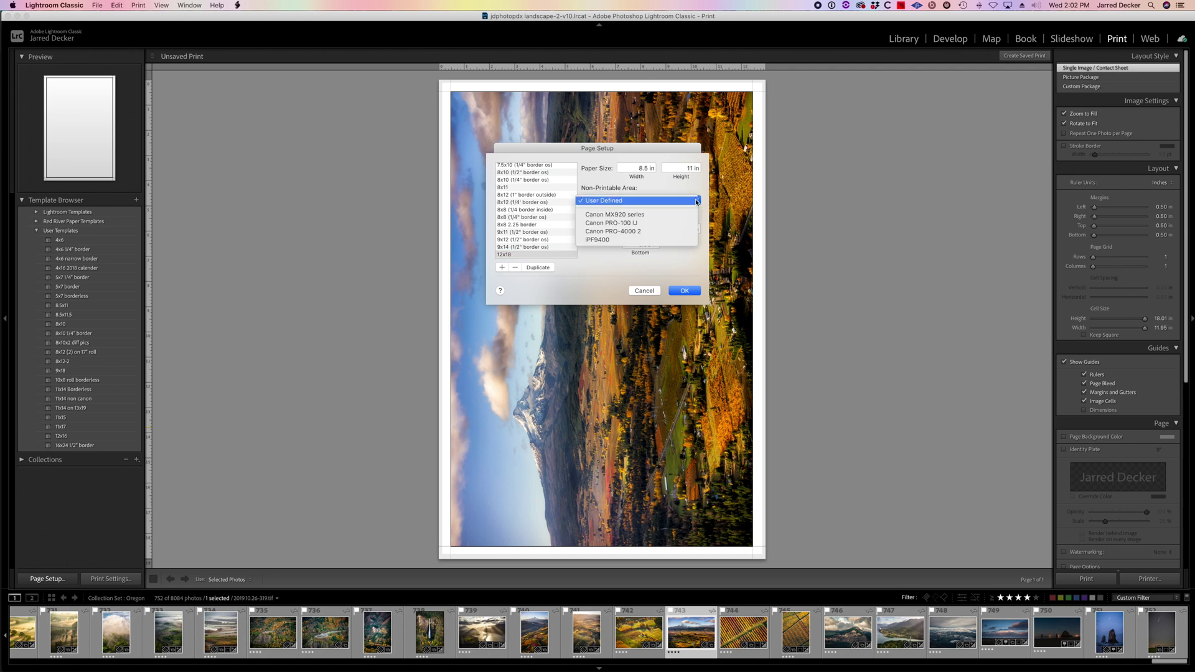
{"action": "left_click", "coordinate": [674, 227]}
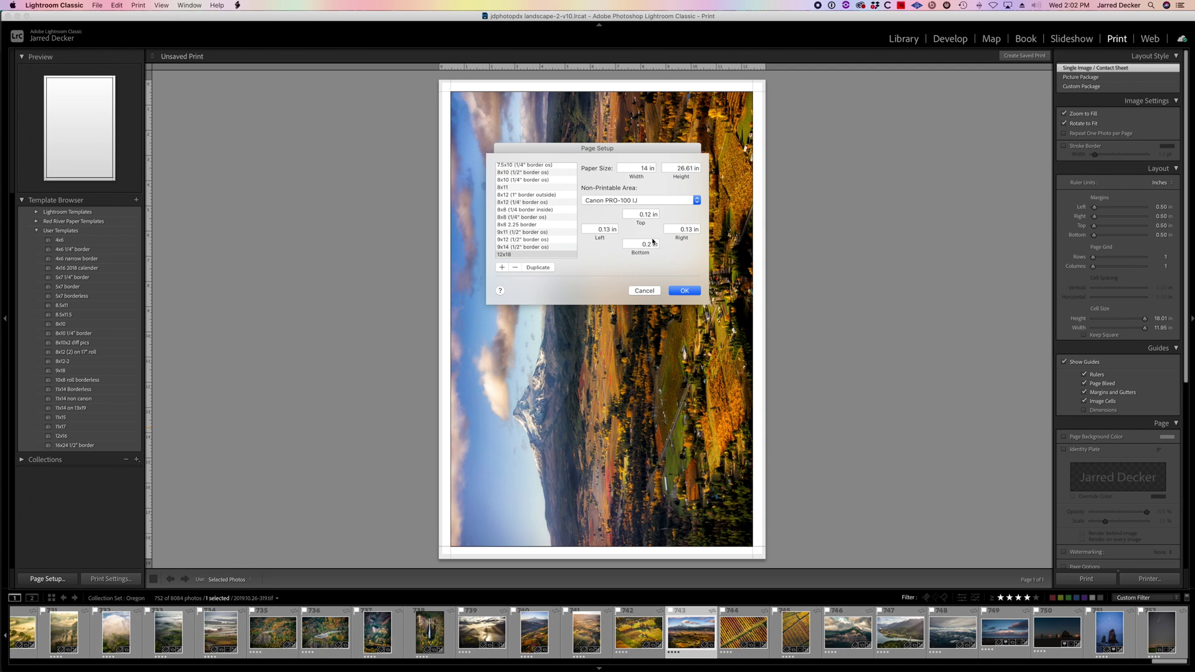
{"action": "double_click", "coordinate": [644, 168]}
{"action": "type", "text": "12"}
{"action": "key", "text": "Tab"}
{"action": "type", "text": "18"}
{"action": "left_click", "coordinate": [644, 291]}
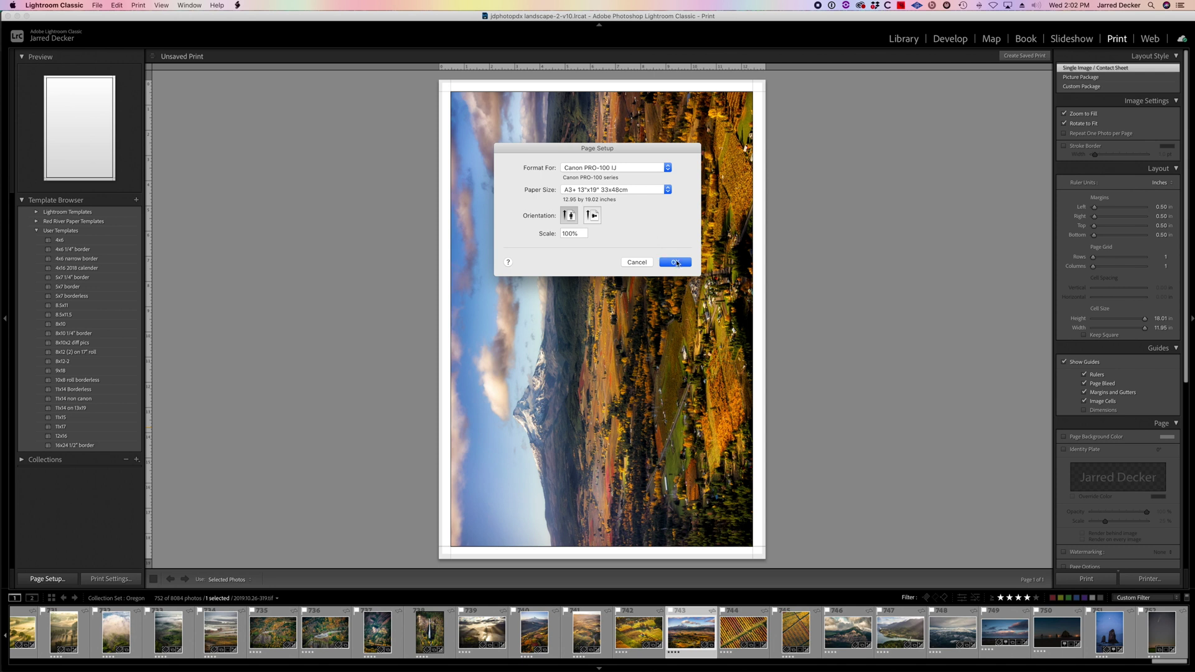
Accept the page setup and save the layout as a user print template named 13x19.
{"action": "left_click", "coordinate": [675, 262]}
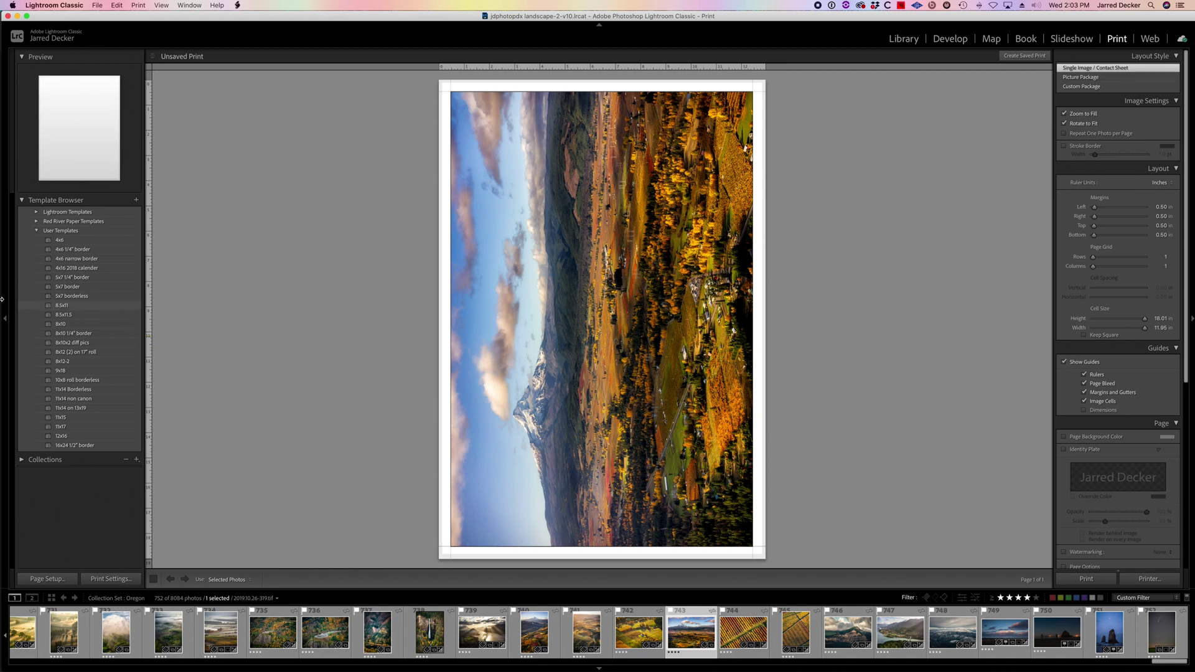
{"action": "left_click", "coordinate": [137, 201]}
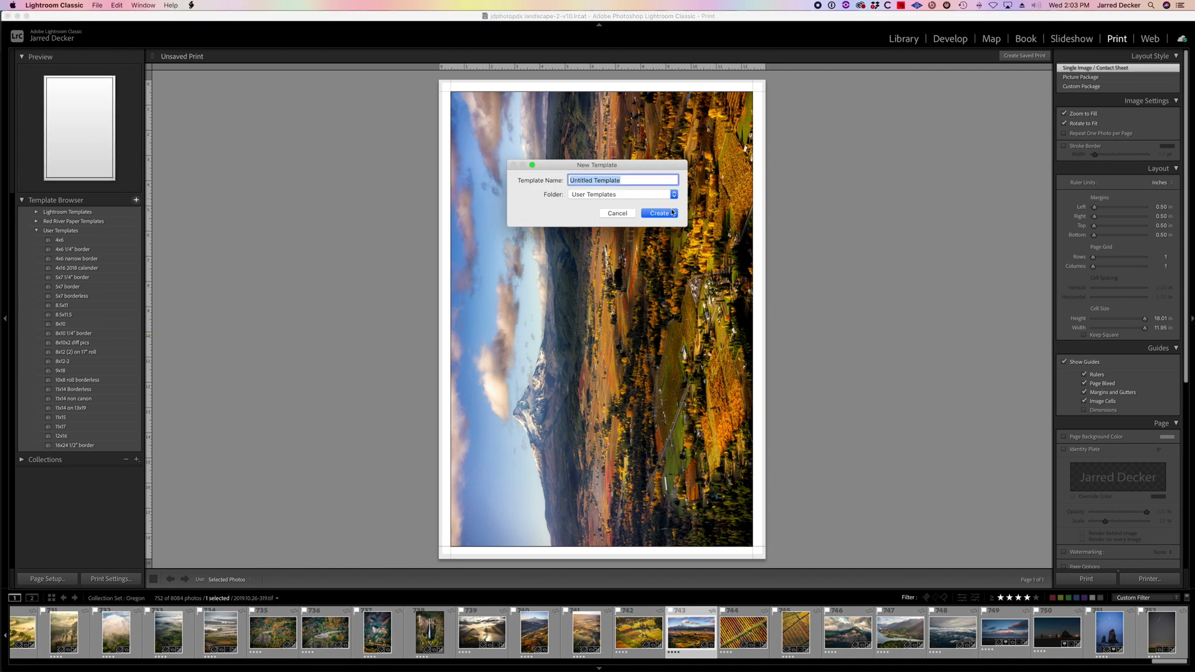
{"action": "type", "text": "13x19"}
{"action": "left_click", "coordinate": [660, 214]}
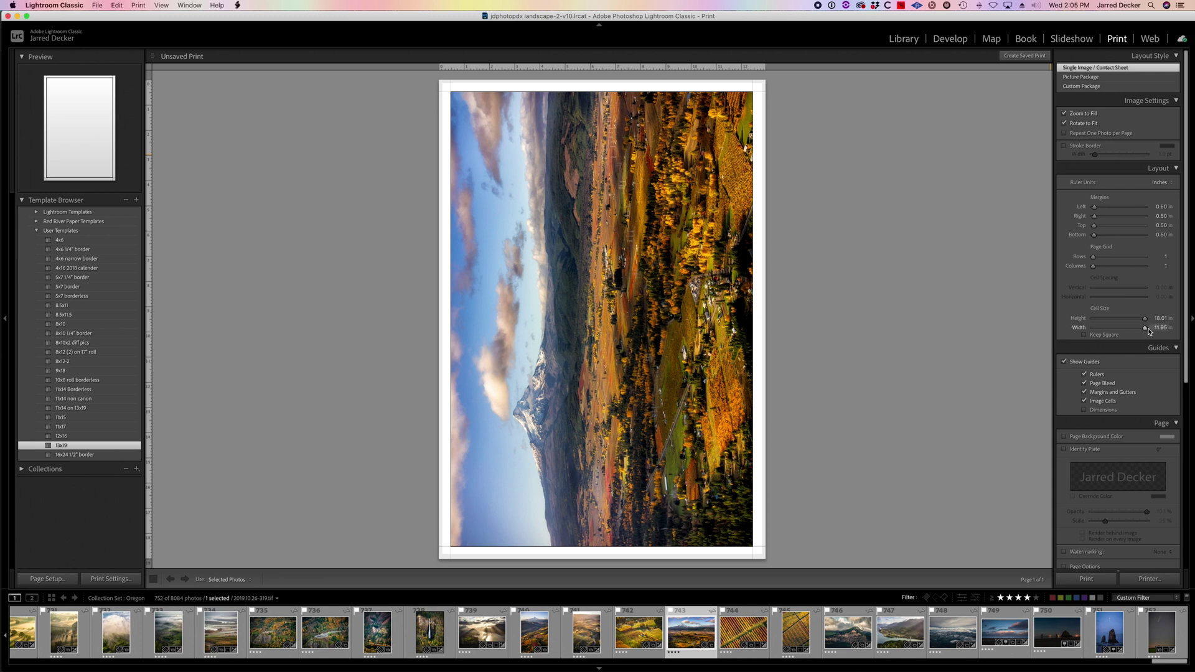
Set the print cell height to 18 inches, keeping the width at 11.95 inches.
{"action": "left_click_drag", "start_coordinate": [1144, 328], "coordinate": [1153, 332]}
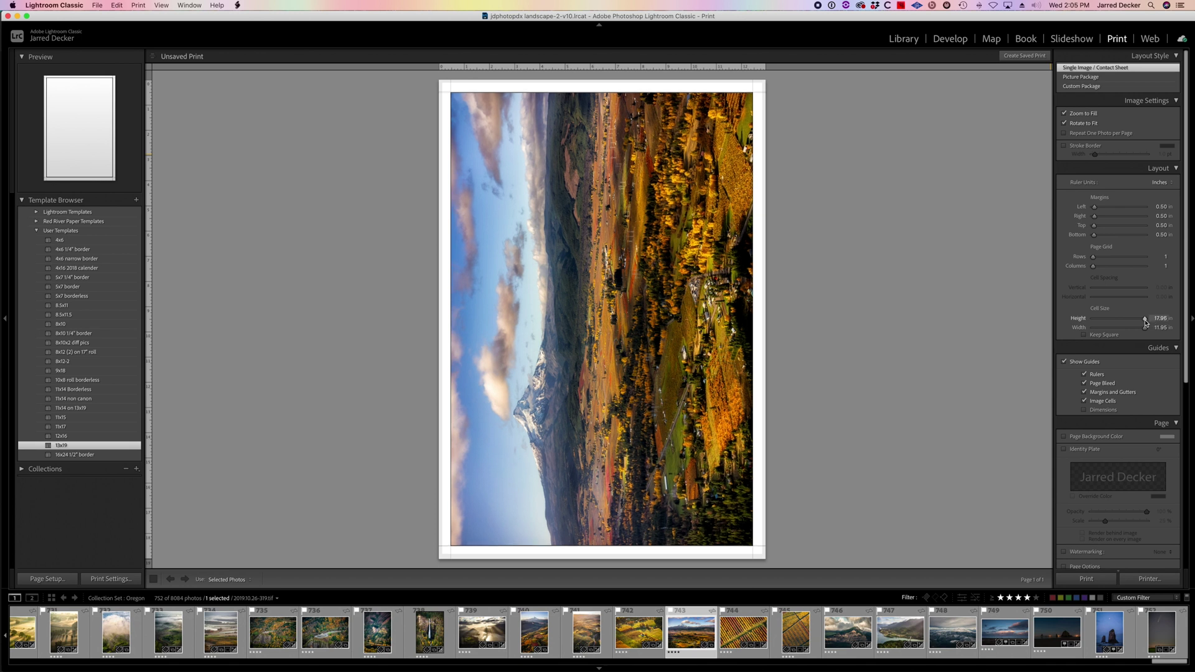
{"action": "left_click", "coordinate": [1160, 318]}
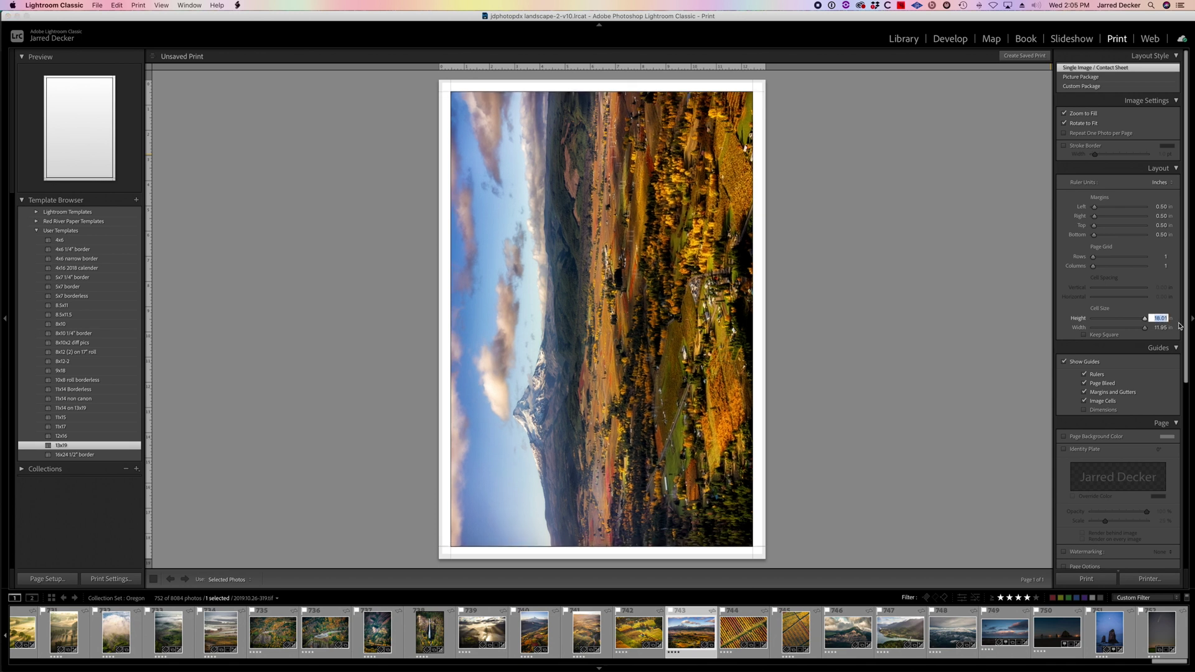
{"action": "type", "text": "18"}
{"action": "key", "text": "Return"}
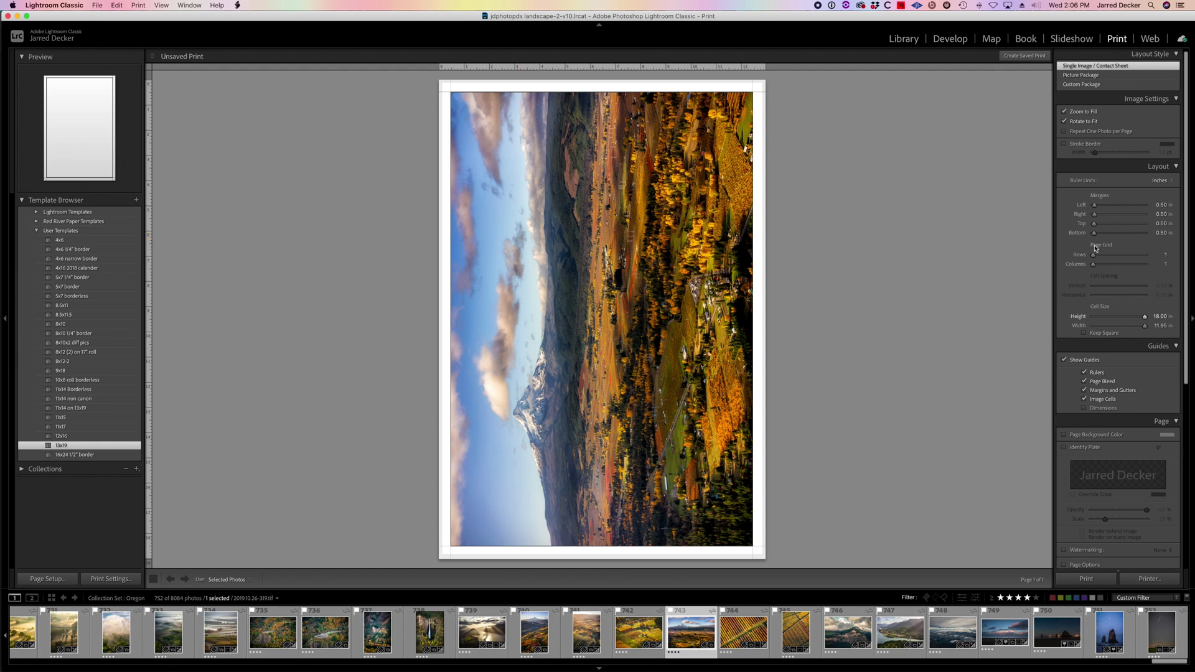
Split the page into two rows of 8-inch-tall cells and add orchard photo 742.
{"action": "left_click_drag", "start_coordinate": [1094, 257], "coordinate": [1096, 257]}
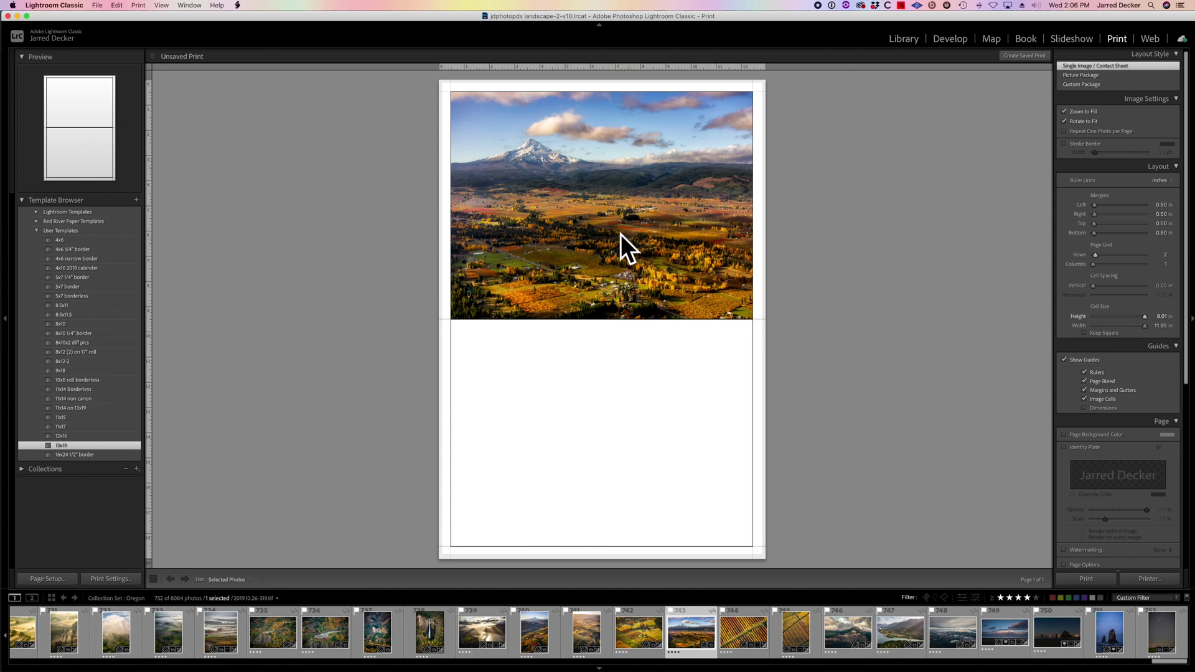
{"action": "left_click", "coordinate": [1161, 317]}
{"action": "type", "text": "8"}
{"action": "key", "text": "Return"}
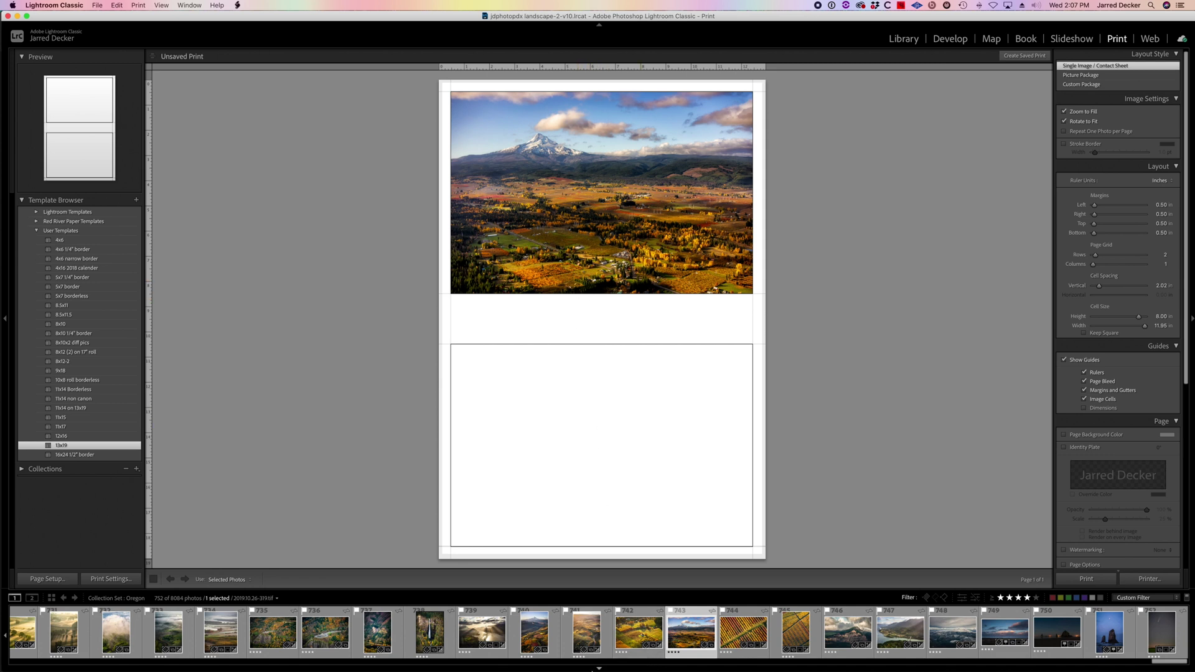
{"action": "left_click", "coordinate": [650, 614], "text": "super"}
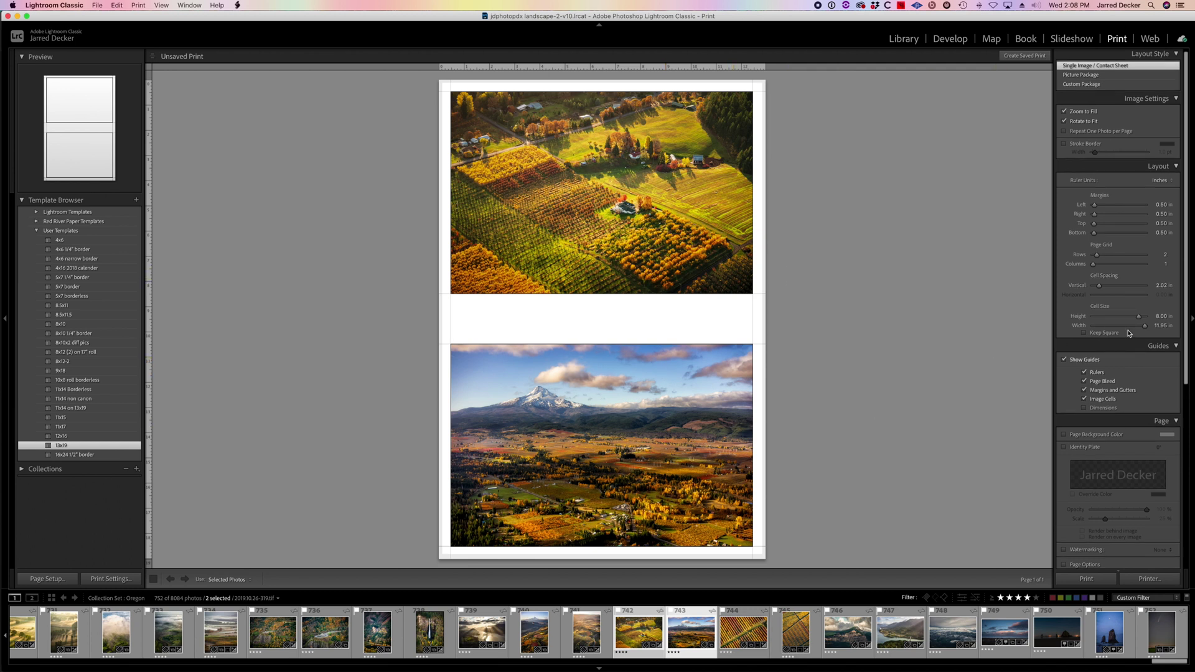
Expand the grid to four rows with vertical spacing and add photos 741, 740 and 739.
{"action": "left_click_drag", "start_coordinate": [1097, 257], "coordinate": [1110, 268]}
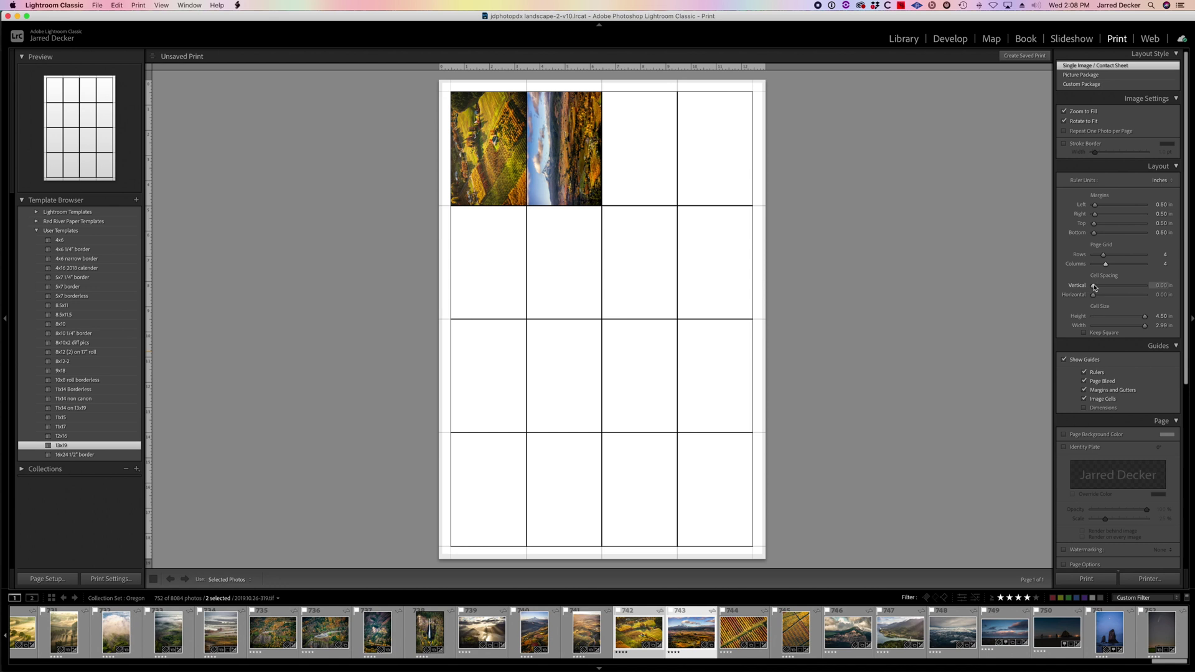
{"action": "mouse_move", "coordinate": [1093, 286]}
{"action": "left_mouse_down"}
{"action": "mouse_move", "coordinate": [1097, 295]}
{"action": "mouse_move", "coordinate": [1083, 287]}
{"action": "left_mouse_up"}
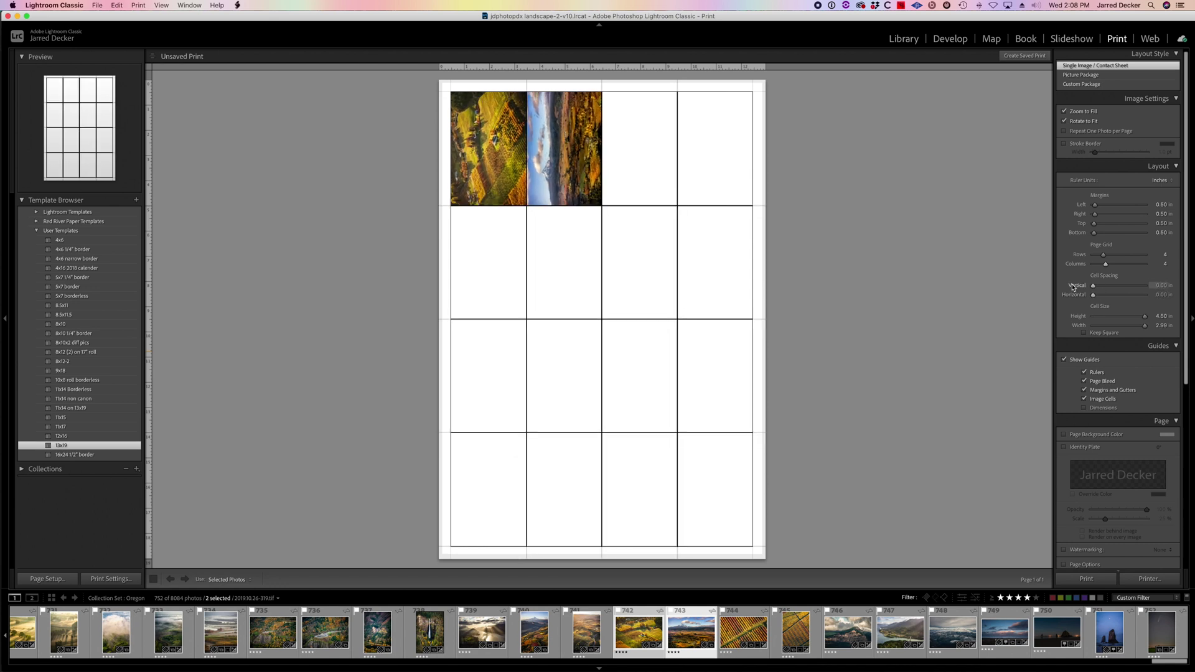
{"action": "left_click", "coordinate": [585, 632], "text": "super"}
{"action": "left_click", "coordinate": [534, 632], "text": "super"}
{"action": "left_click", "coordinate": [482, 632], "text": "super"}
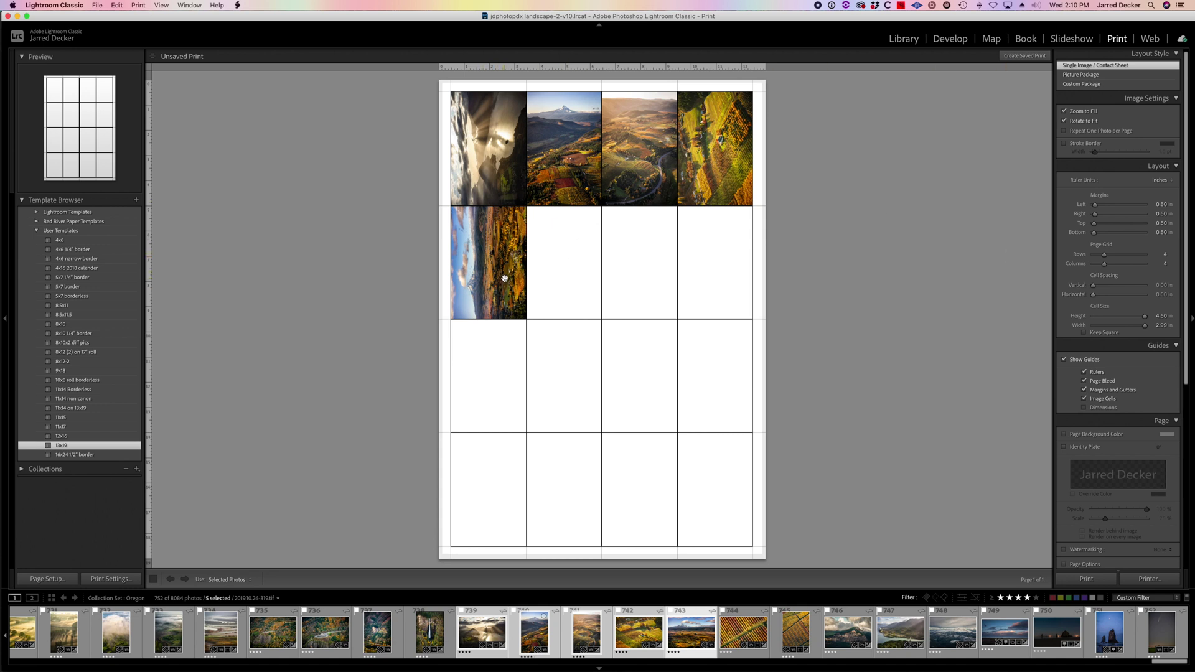
Switch to Picture Package with only the Mount Hood photo 743 selected.
{"action": "left_click", "coordinate": [1089, 75]}
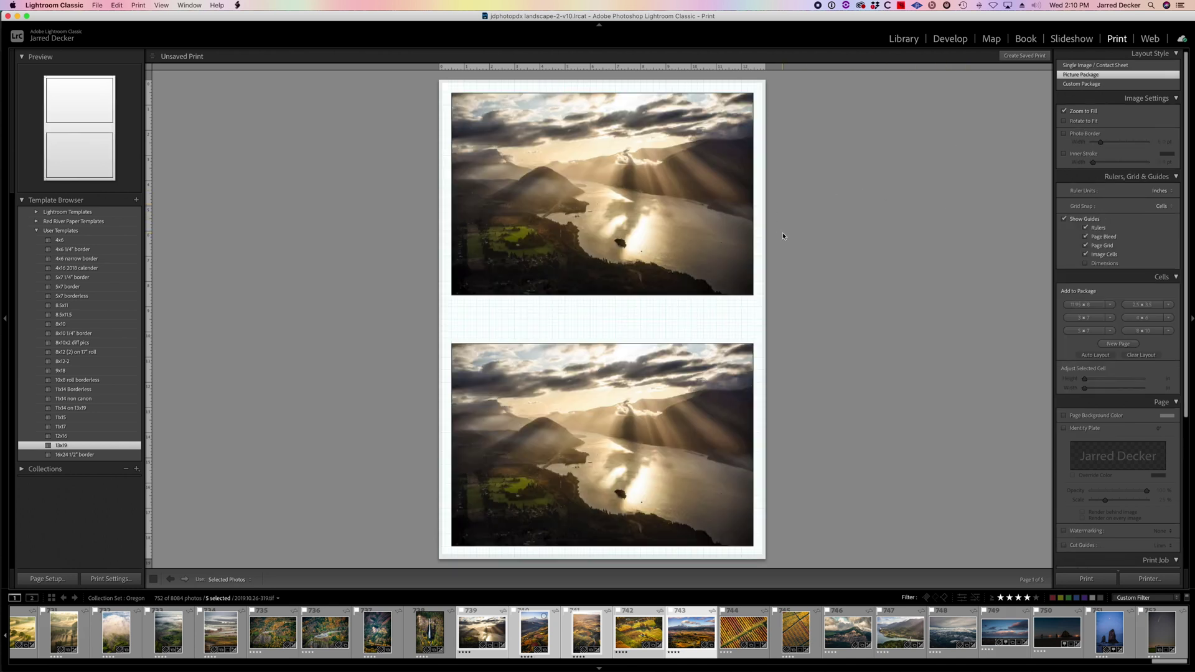
{"action": "left_click", "coordinate": [473, 638]}
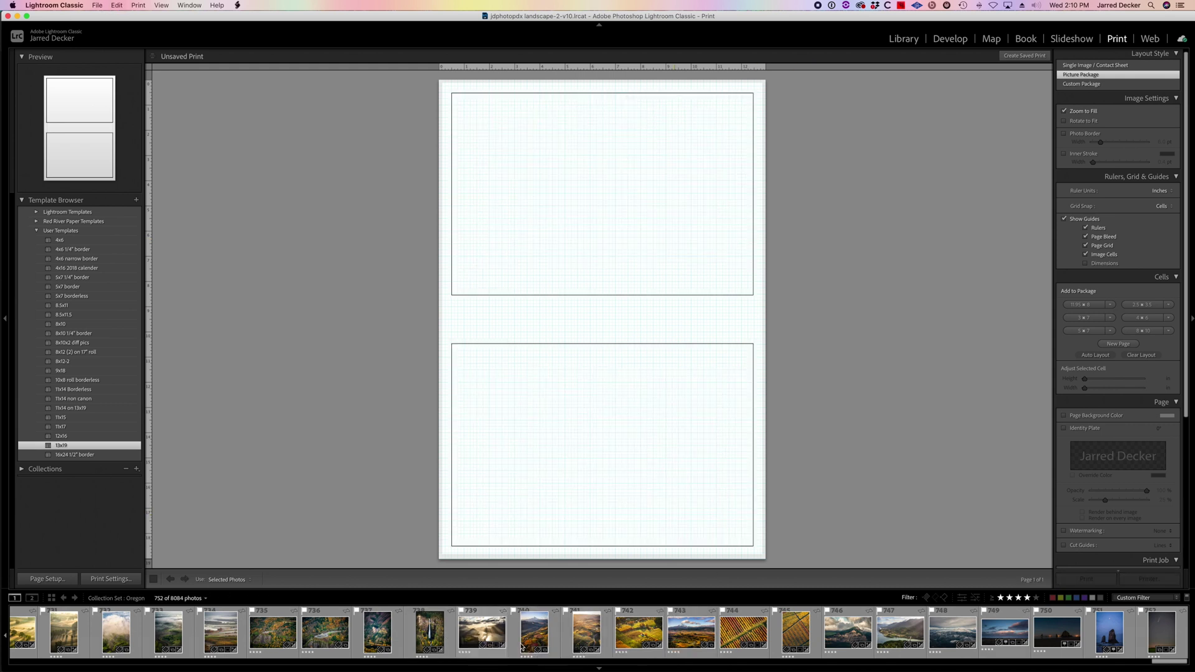
{"action": "left_click", "coordinate": [696, 643]}
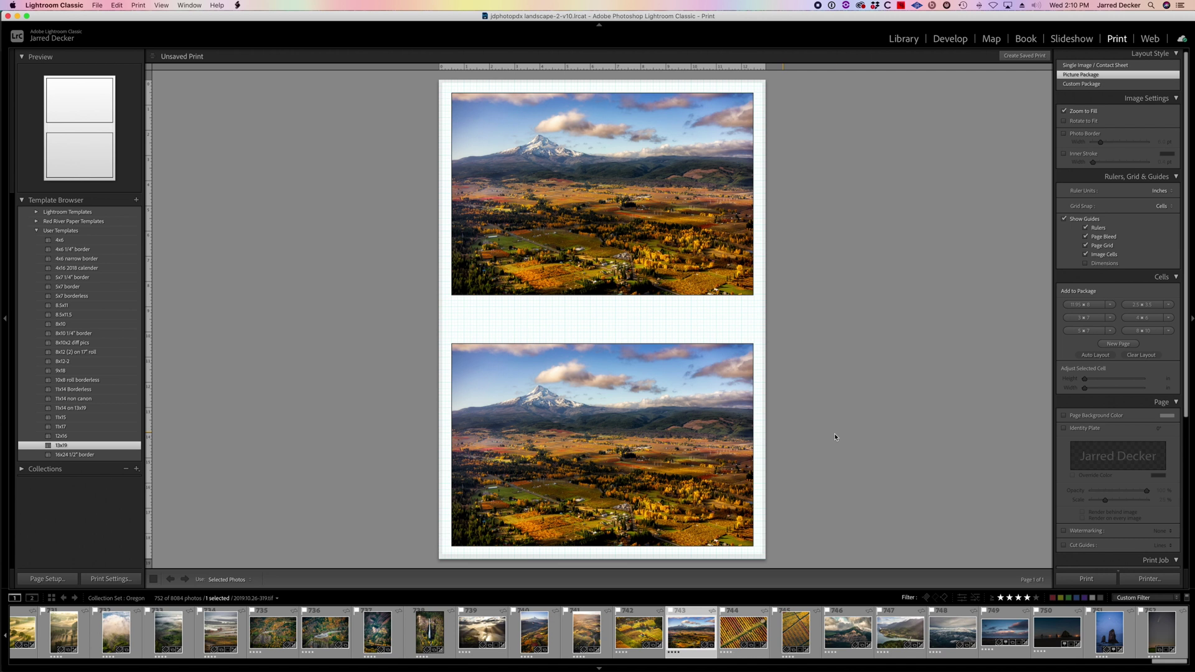
Start a Custom Package with the Mount Hood photo and the orchard photo in a 5x7 cell.
{"action": "left_click", "coordinate": [1091, 85]}
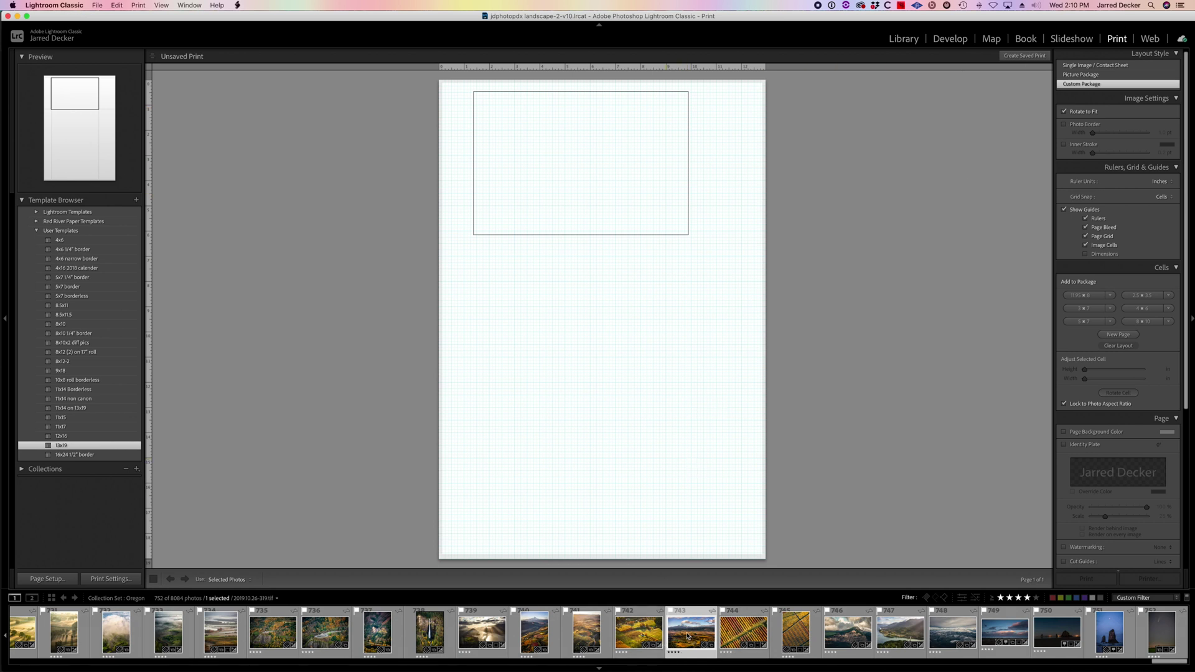
{"action": "left_click_drag", "start_coordinate": [691, 628], "coordinate": [605, 179]}
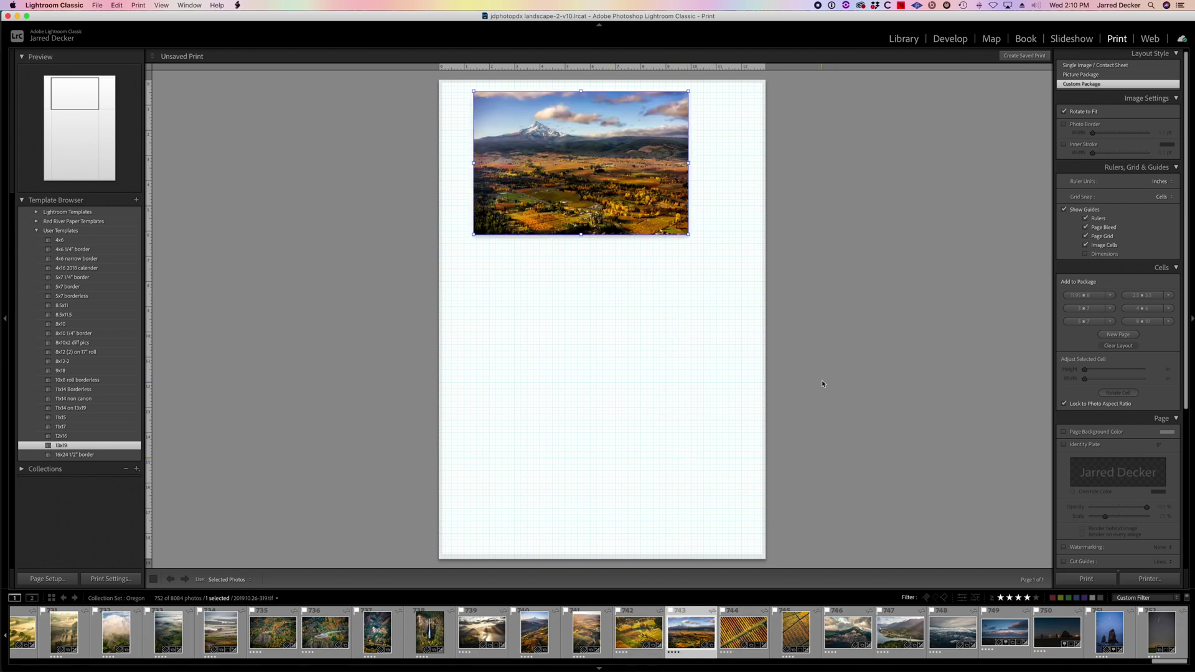
{"action": "left_click", "coordinate": [1084, 321]}
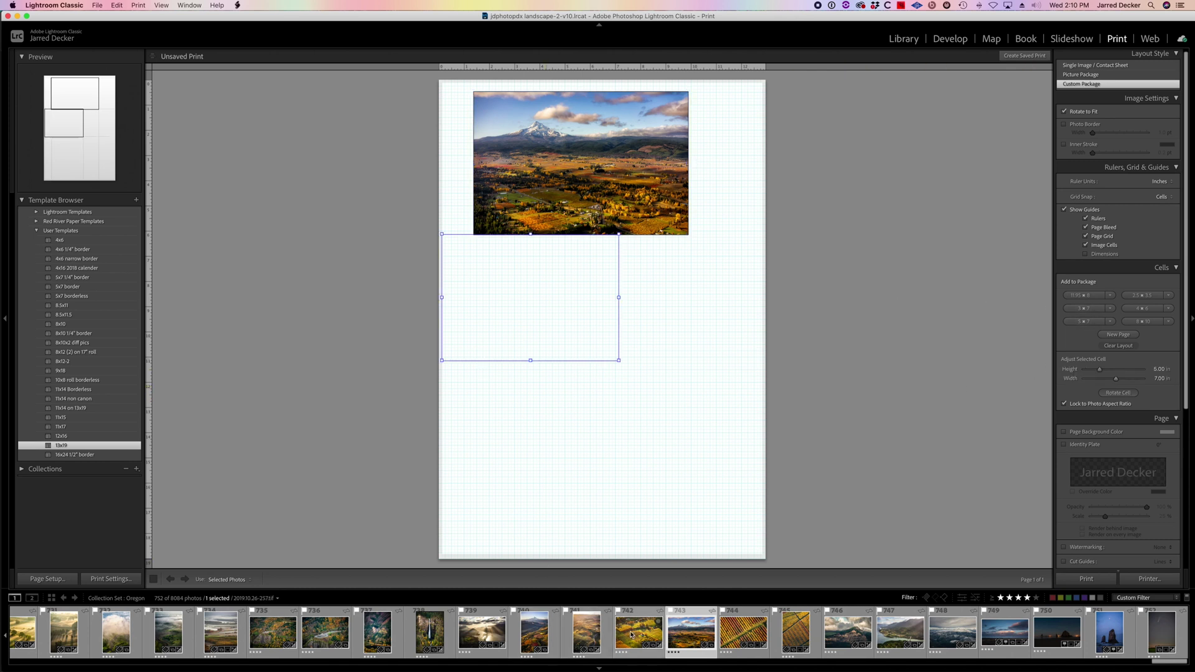
{"action": "left_click_drag", "start_coordinate": [635, 634], "coordinate": [516, 342]}
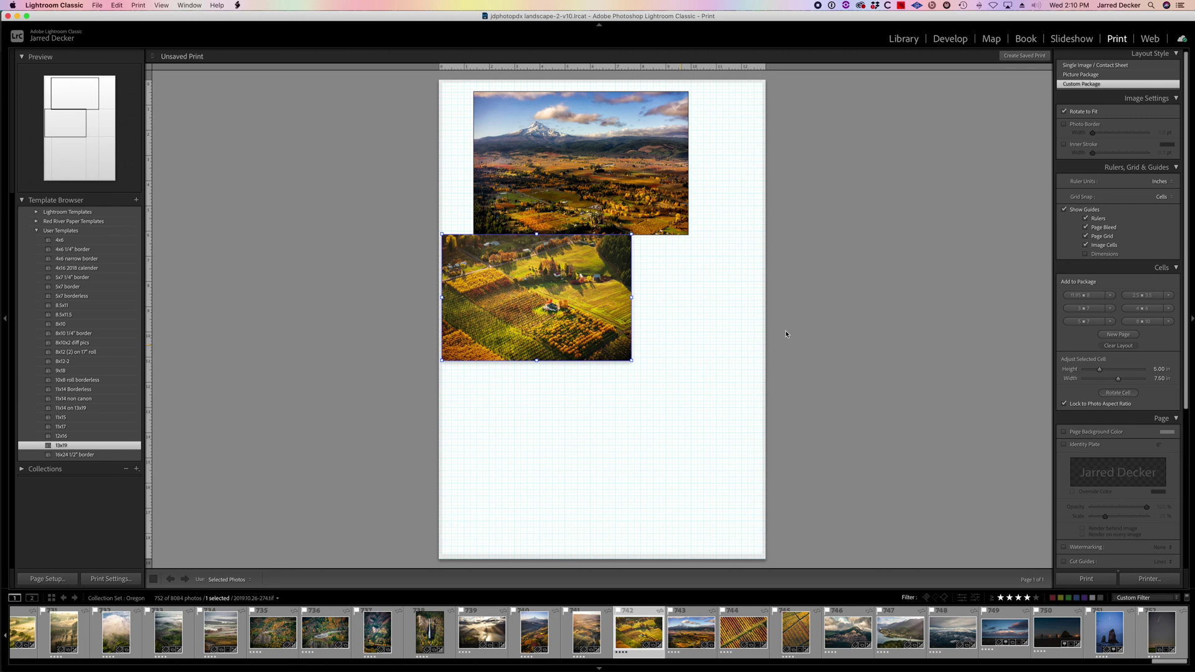
Add a 4x6 cell with mountain photo 746, then move the orchard cell and rotate it to portrait.
{"action": "left_click", "coordinate": [1141, 308]}
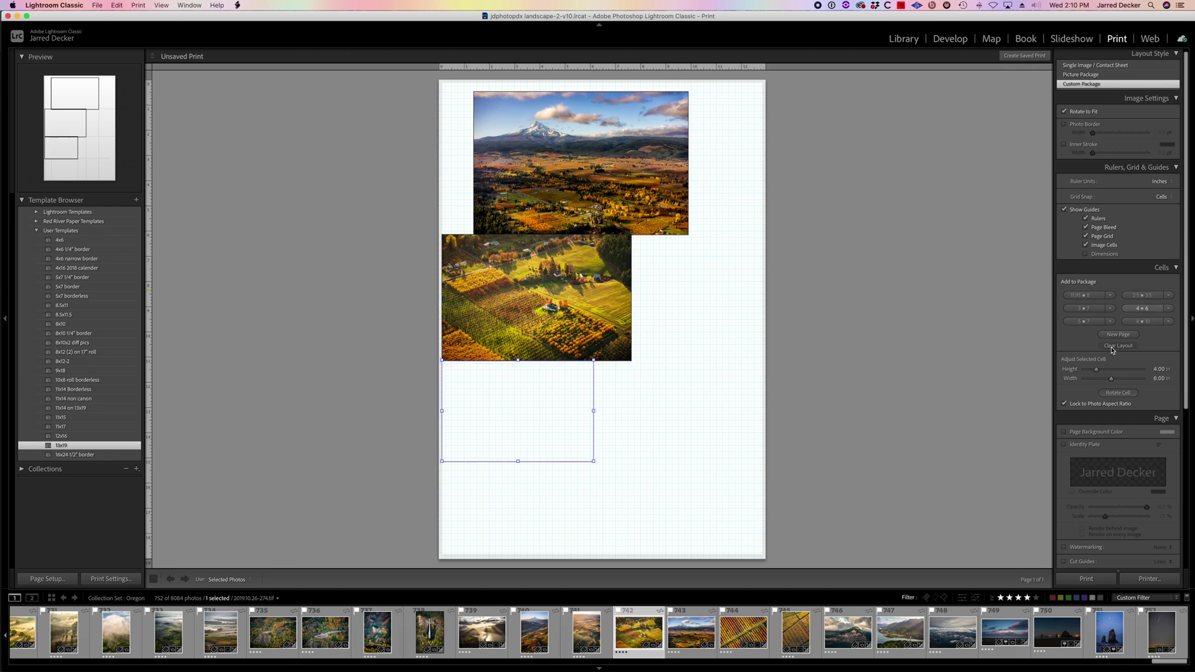
{"action": "left_click_drag", "start_coordinate": [848, 630], "coordinate": [692, 505]}
{"action": "left_click_drag", "start_coordinate": [547, 337], "coordinate": [648, 404]}
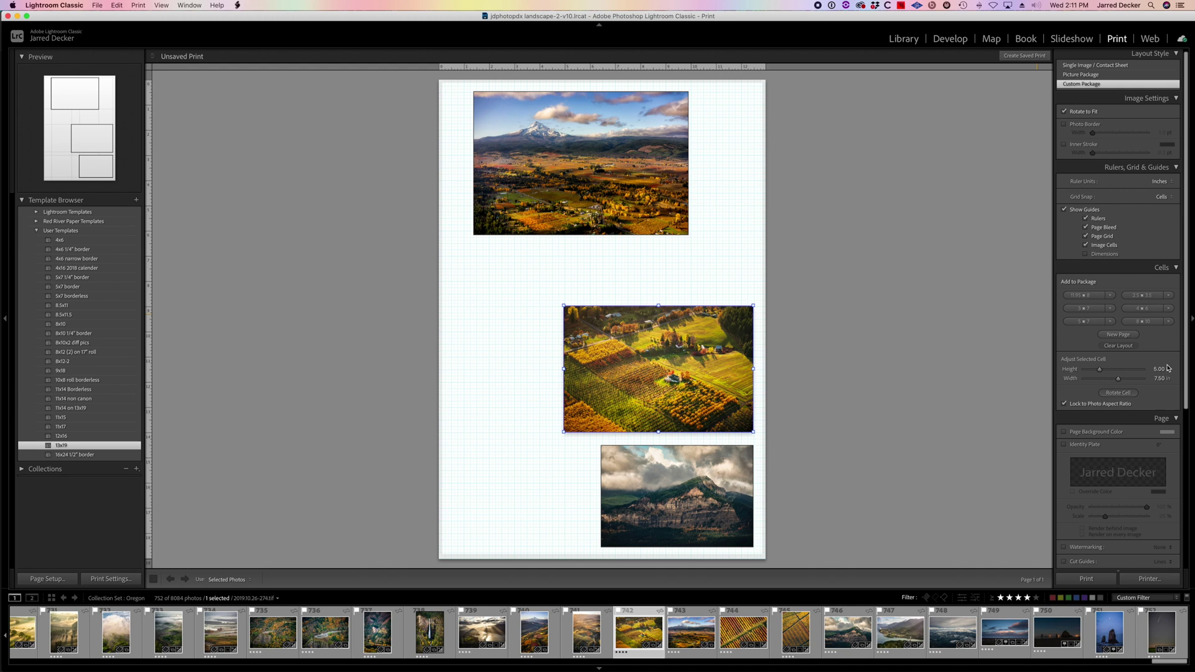
{"action": "left_click", "coordinate": [1118, 393]}
Rotate the cell back, clear the custom layout, and rebuild the two-copy Picture Package of Mount Hood.
{"action": "left_click", "coordinate": [1118, 392]}
{"action": "left_click", "coordinate": [1118, 346]}
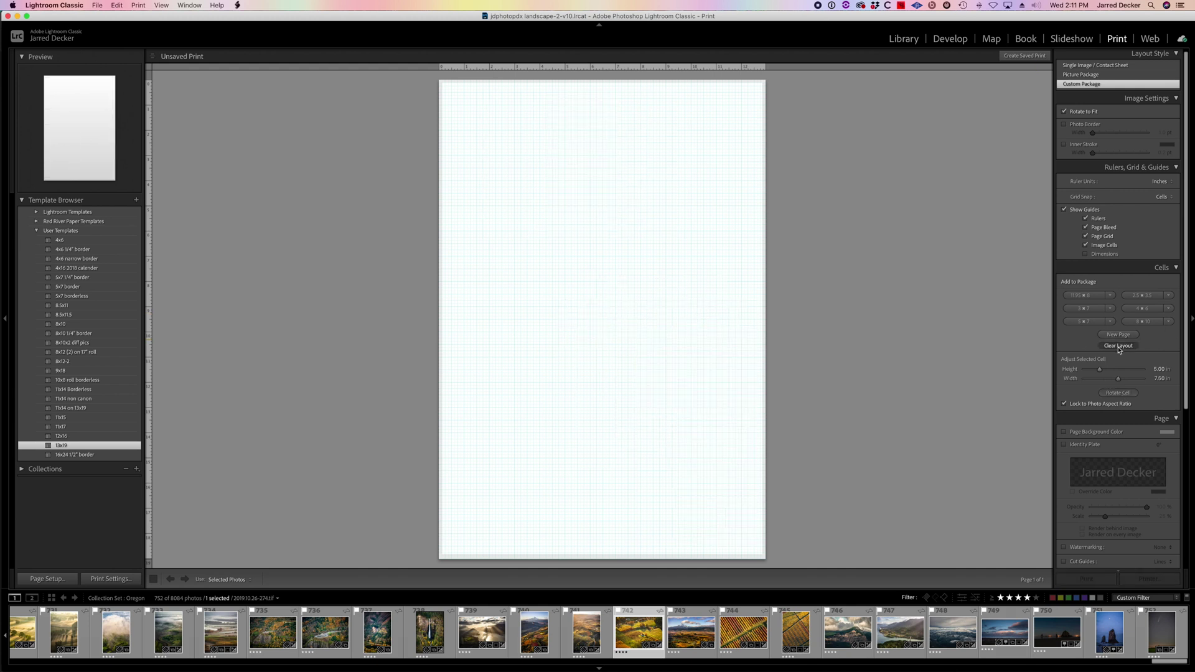
{"action": "left_click", "coordinate": [1081, 74]}
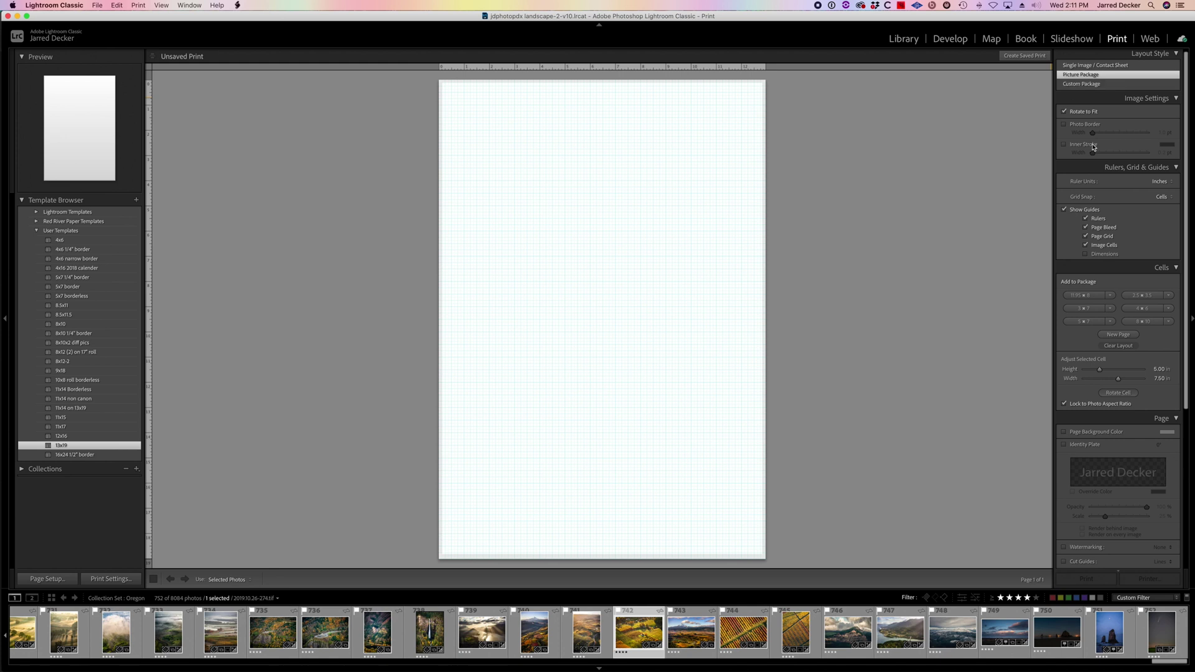
{"action": "key", "text": "Right"}
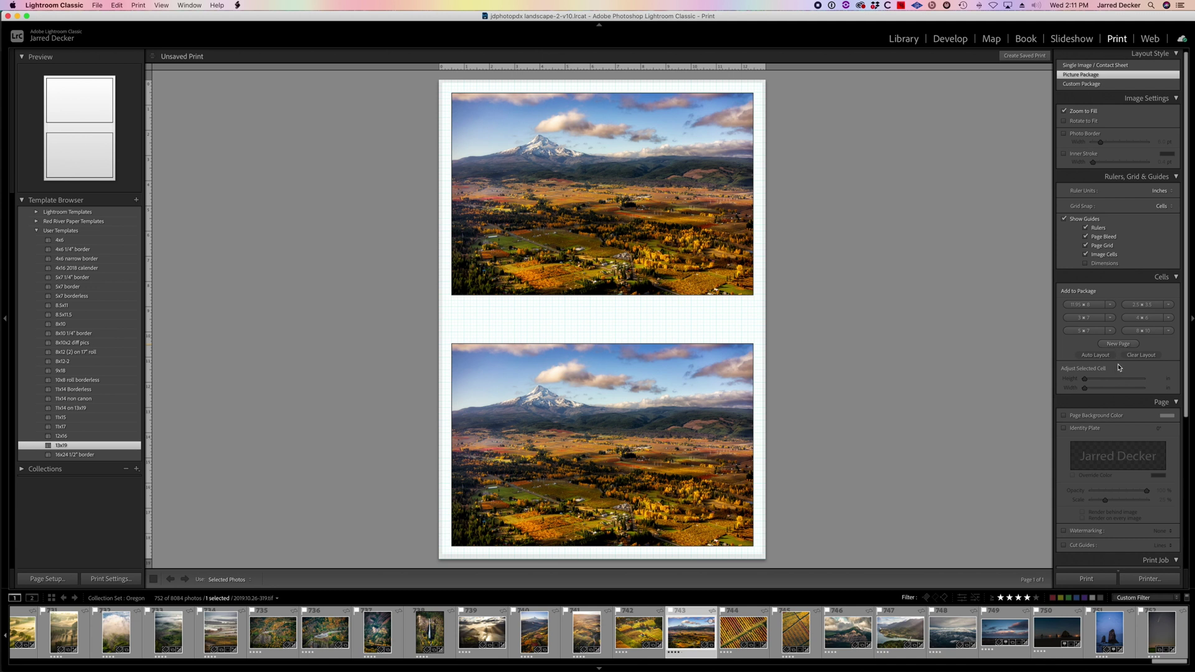
{"action": "scroll", "coordinate": [1167, 411], "scroll_direction": "up", "scroll_amount": 1}
{"action": "left_click", "coordinate": [1166, 406]}
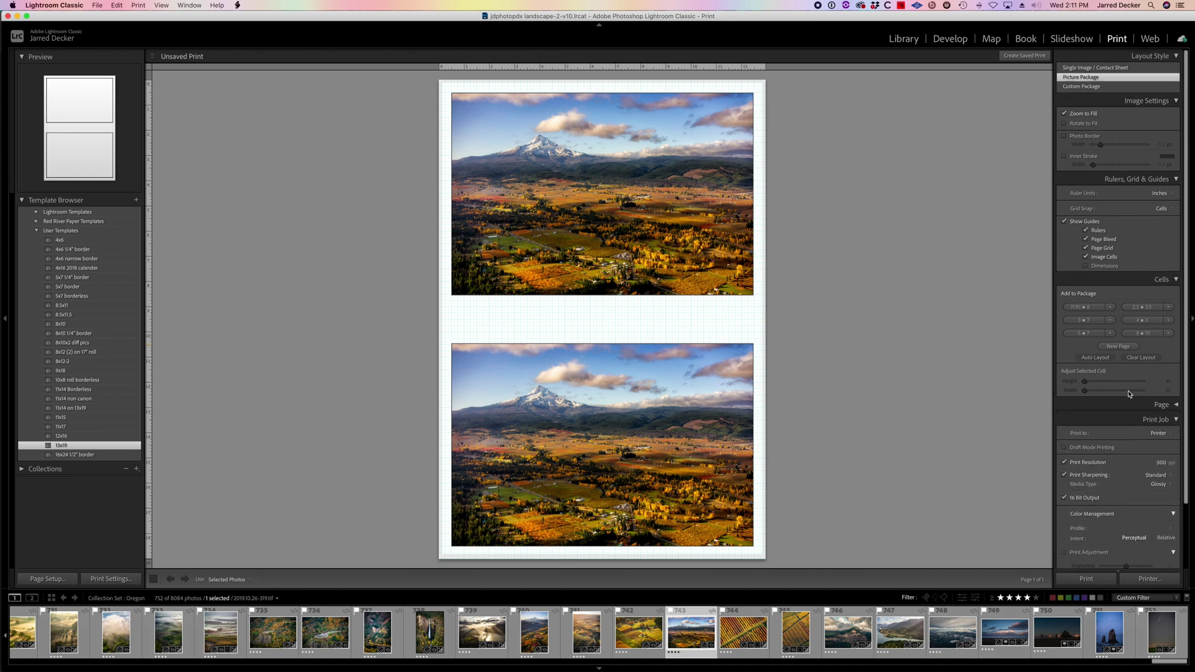
Keep Print To: Printer and Media Type: Glossy in Print Job, then list the colour profiles.
{"action": "scroll", "coordinate": [1145, 405], "scroll_direction": "down", "scroll_amount": 3}
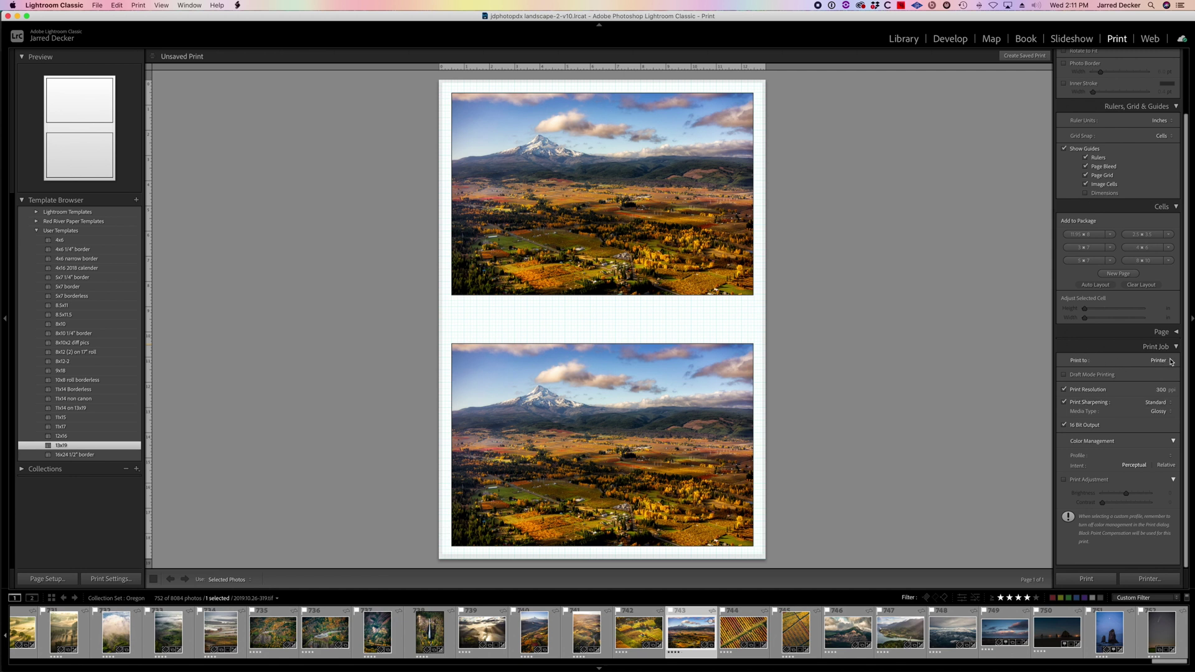
{"action": "left_click", "coordinate": [1171, 362]}
{"action": "left_click", "coordinate": [1170, 361]}
{"action": "left_click", "coordinate": [1172, 412]}
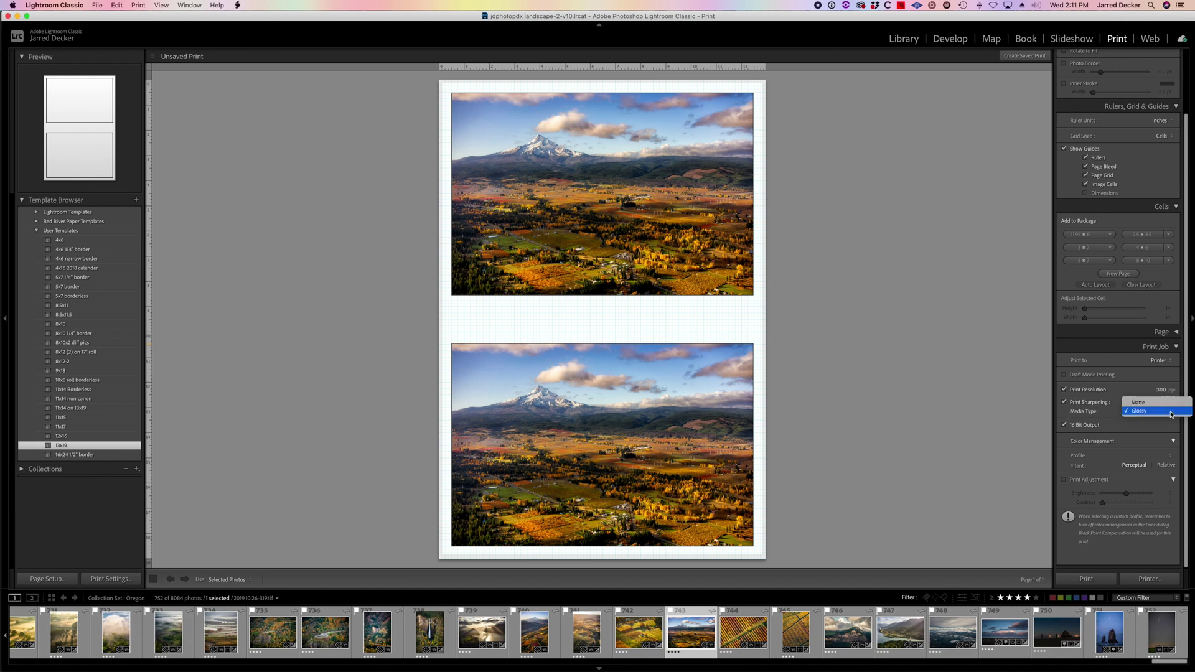
{"action": "left_click", "coordinate": [1171, 412]}
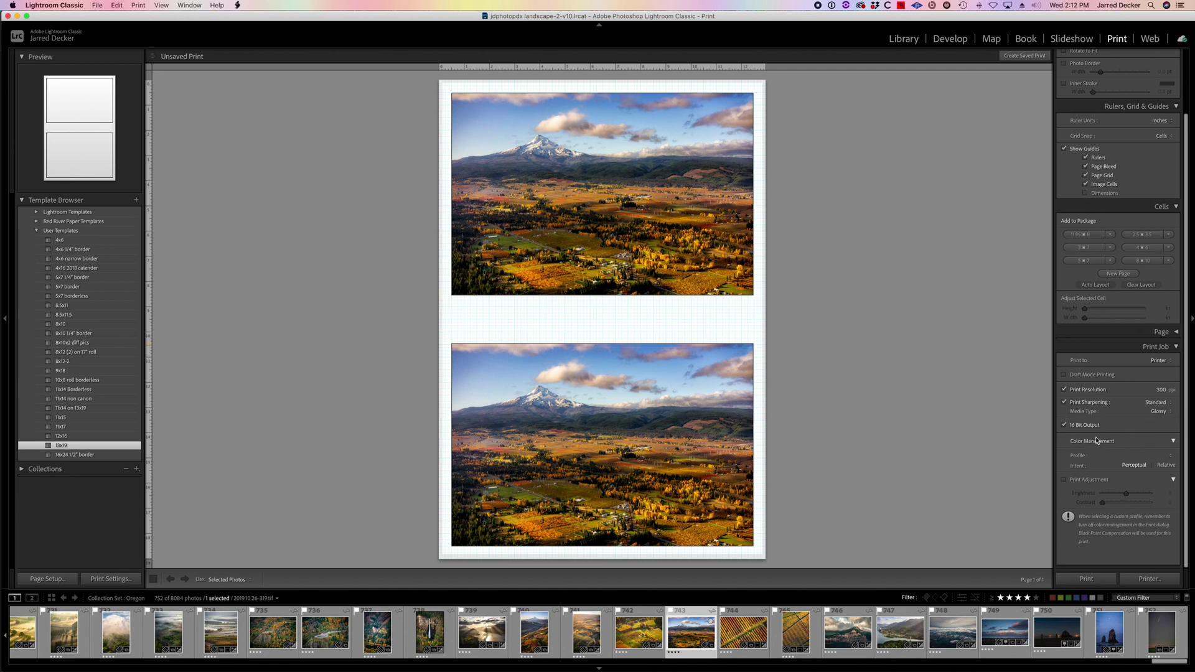
{"action": "key", "text": "ctrl+super+Escape"}
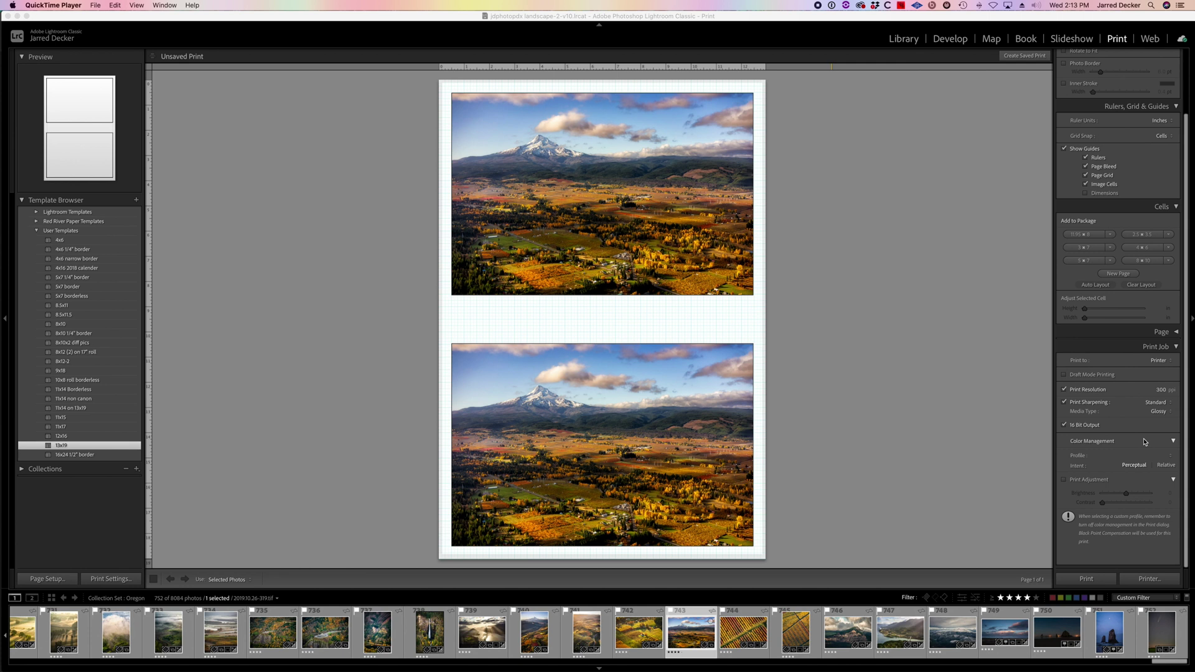
{"action": "left_click", "coordinate": [1171, 457]}
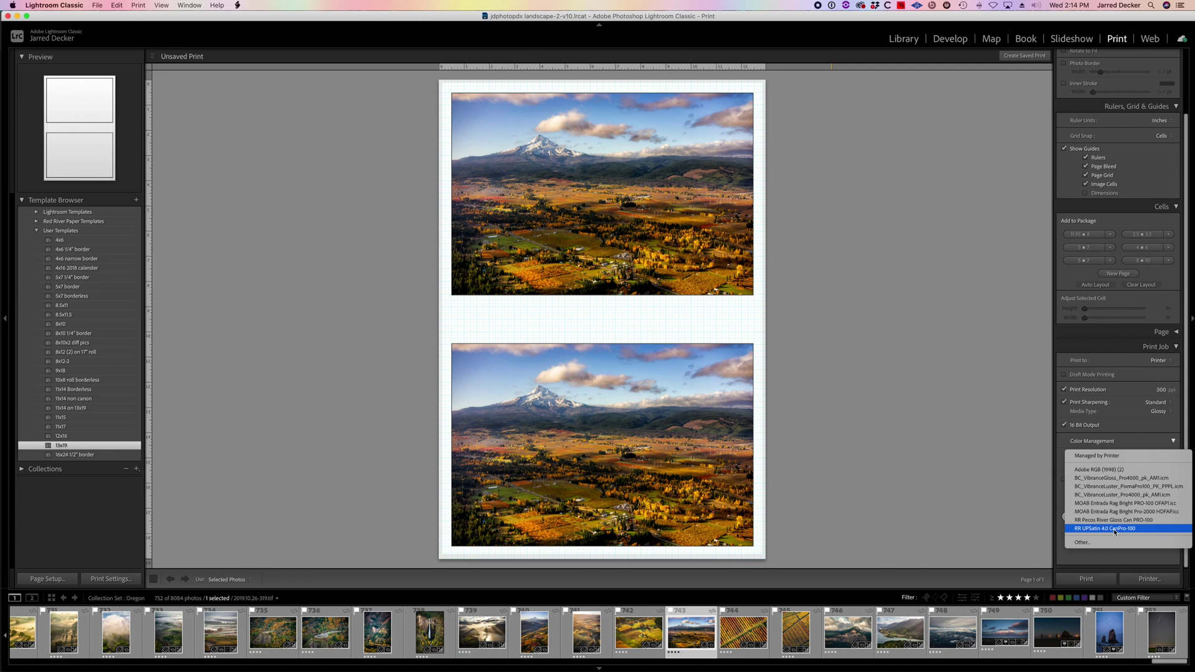
Pick RR UPSatin 4.0 CanPro-100 from the Profile list as the paper profile.
{"action": "left_click", "coordinate": [1115, 529]}
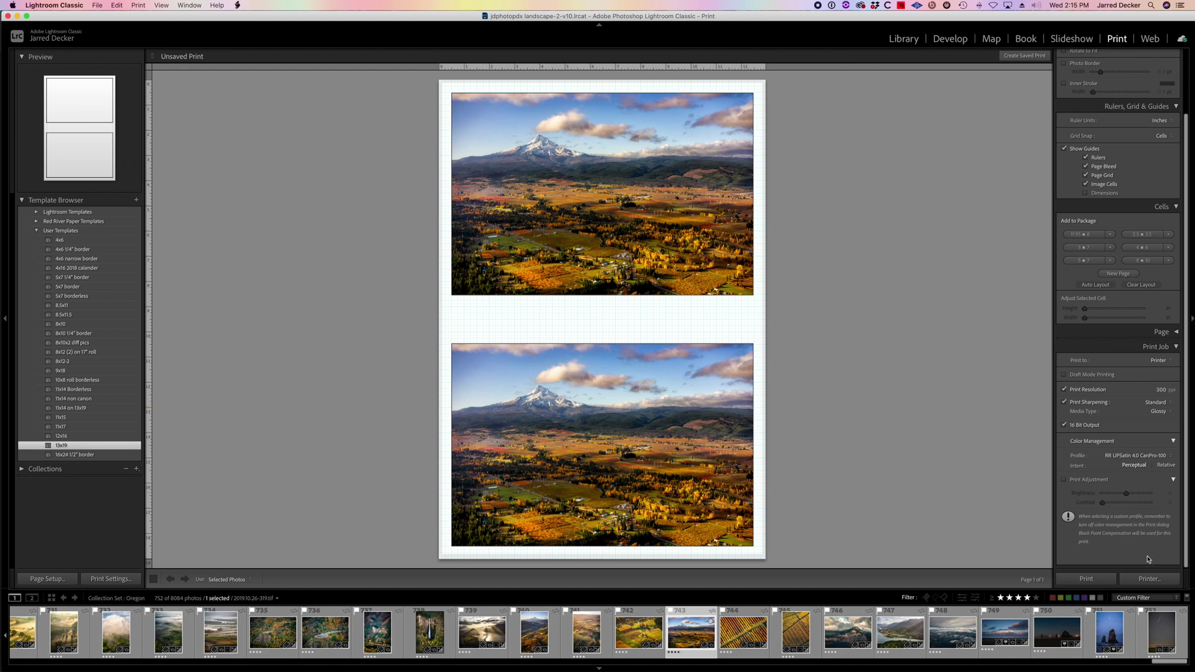
Open the system print dialog, target the Canon PRO-100 IJ printer, and show Color Matching.
{"action": "left_click", "coordinate": [1149, 579]}
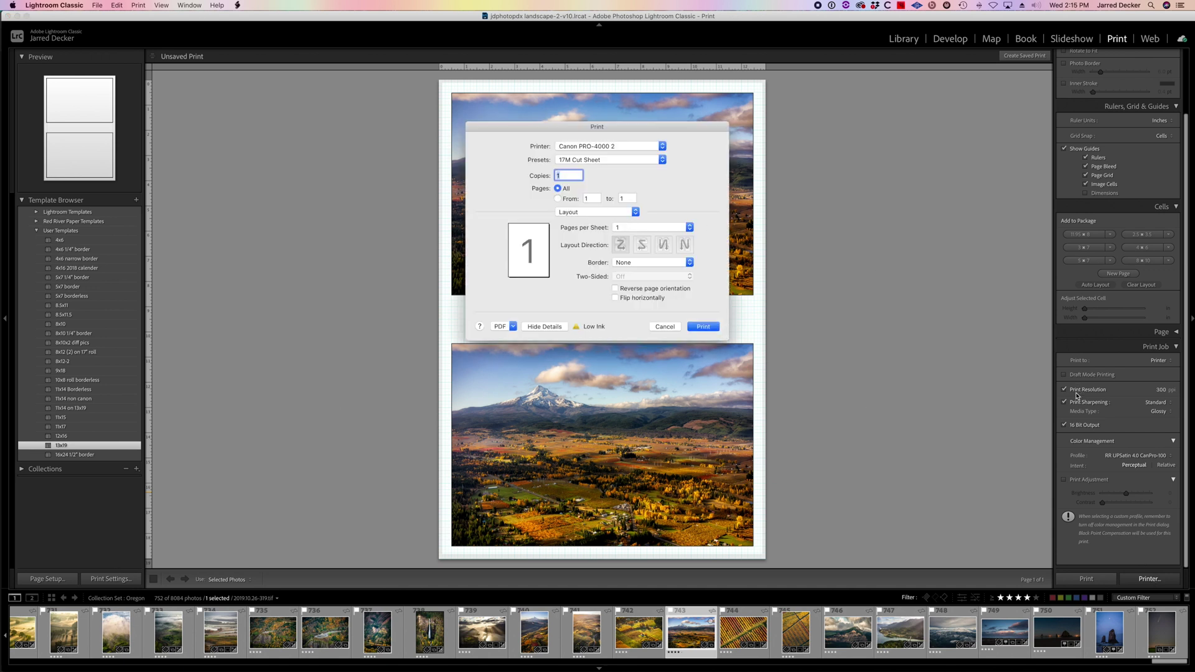
{"action": "left_click", "coordinate": [631, 148]}
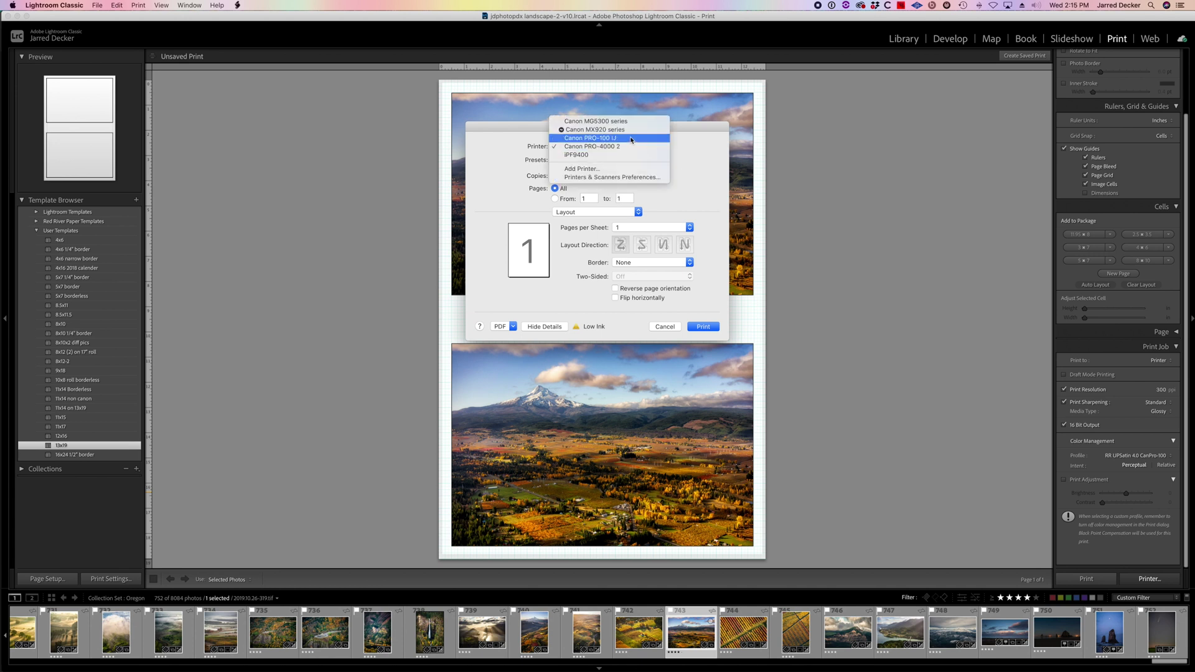
{"action": "left_click", "coordinate": [631, 138]}
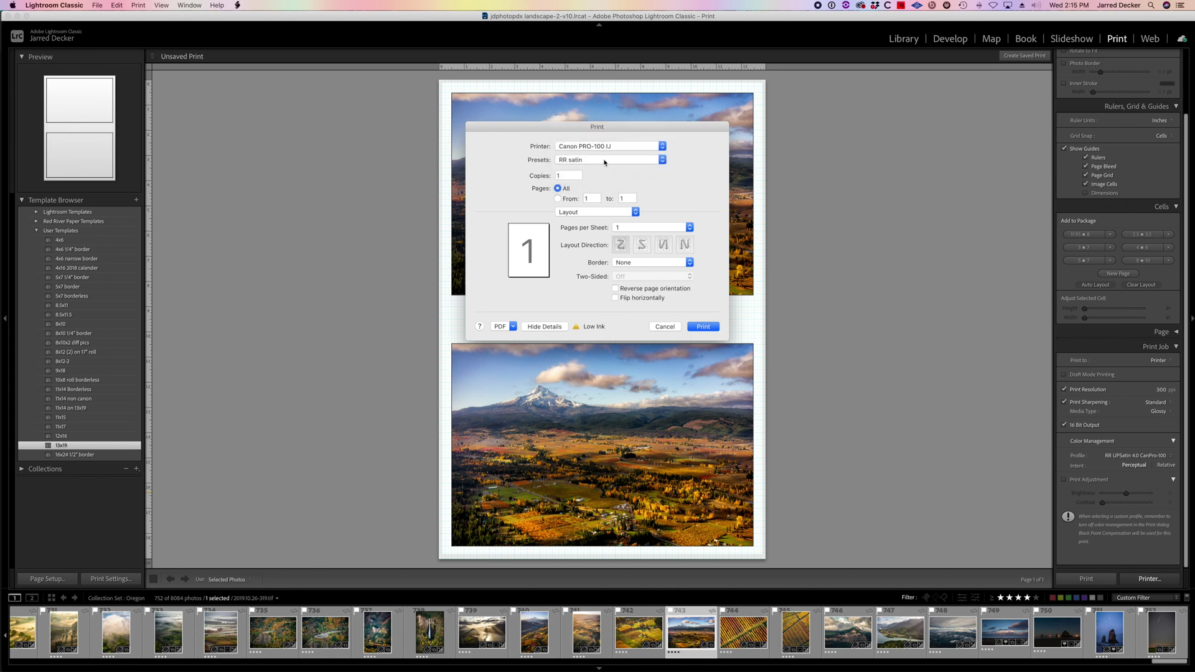
{"action": "left_click", "coordinate": [599, 213]}
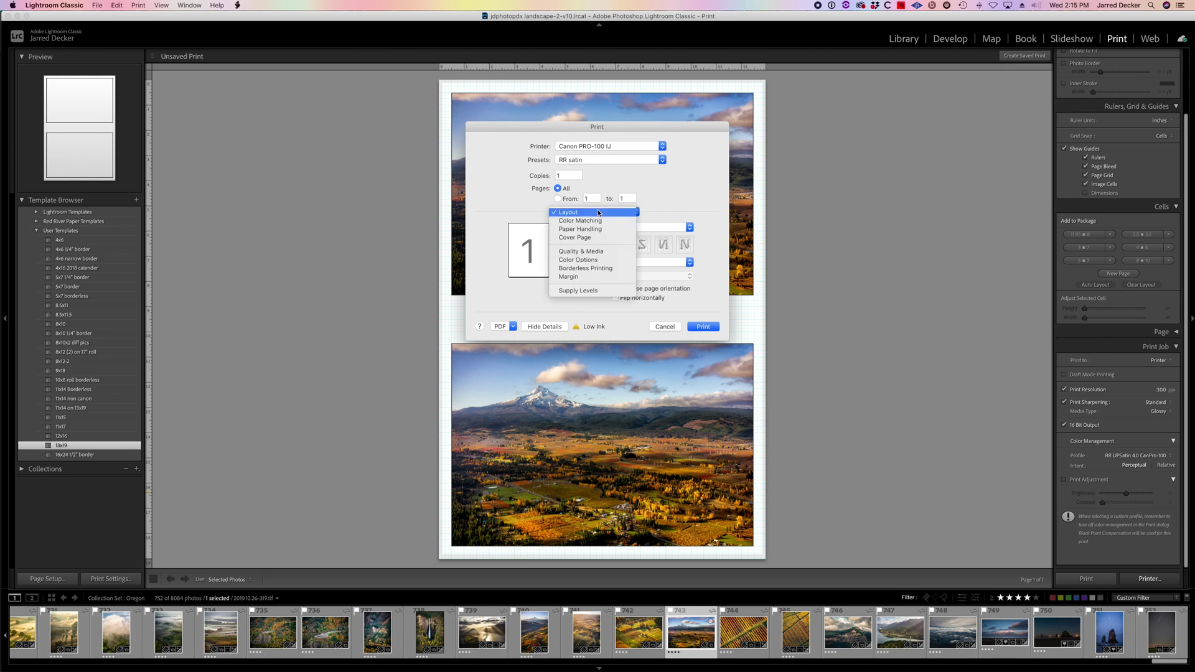
{"action": "left_click", "coordinate": [578, 221]}
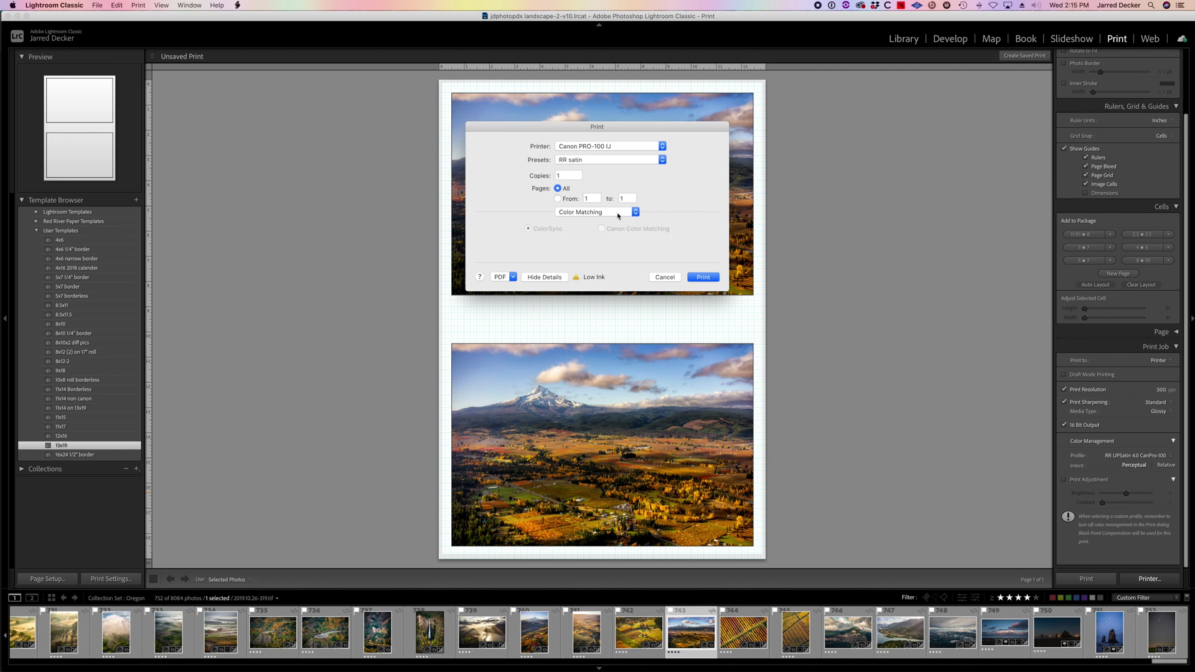
{"action": "left_click", "coordinate": [619, 215]}
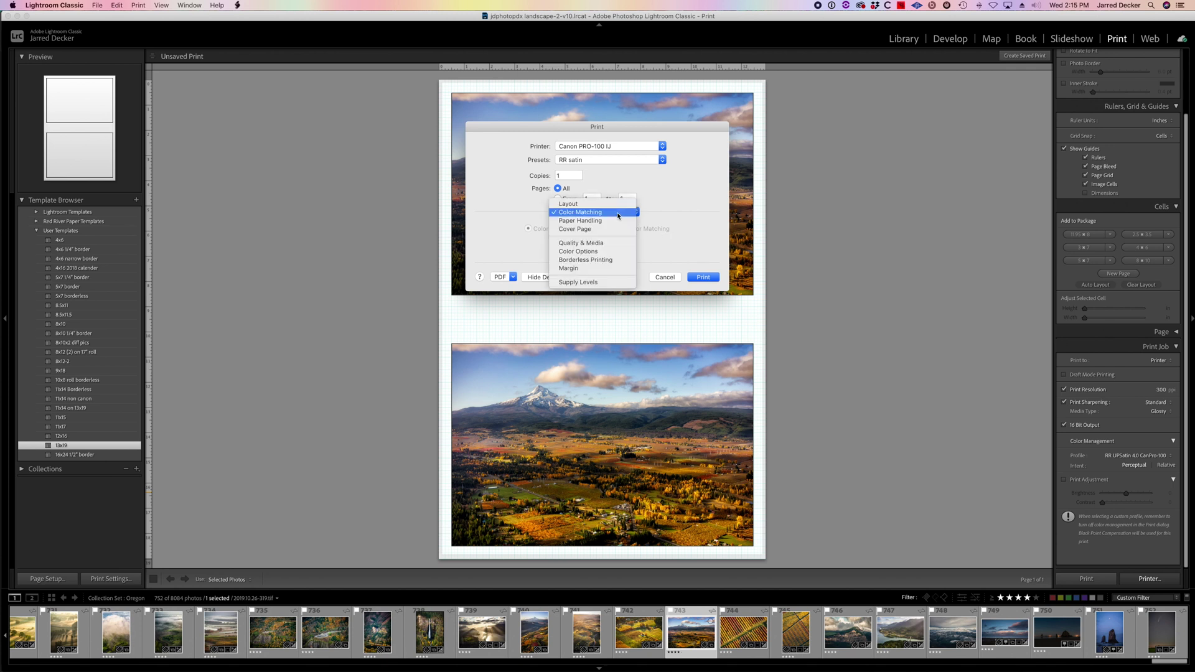
Review Quality & Media: Photo Paper Plus Semi-gloss, Rear Tray, High quality.
{"action": "left_click", "coordinate": [607, 245]}
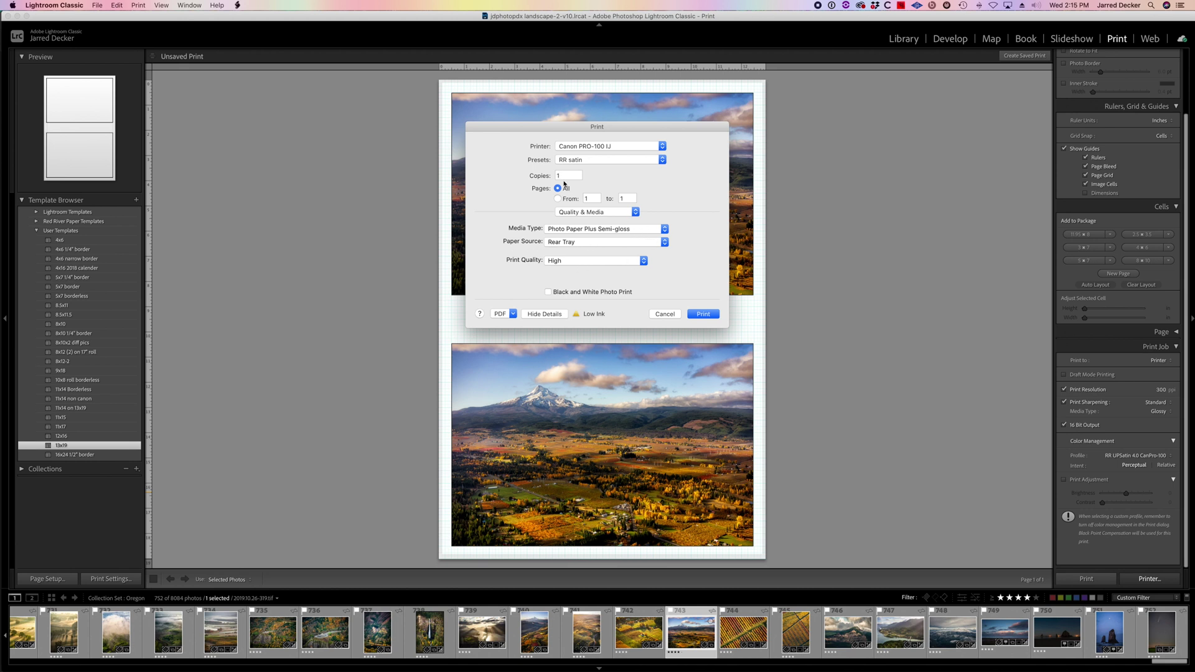
{"action": "left_click", "coordinate": [596, 213]}
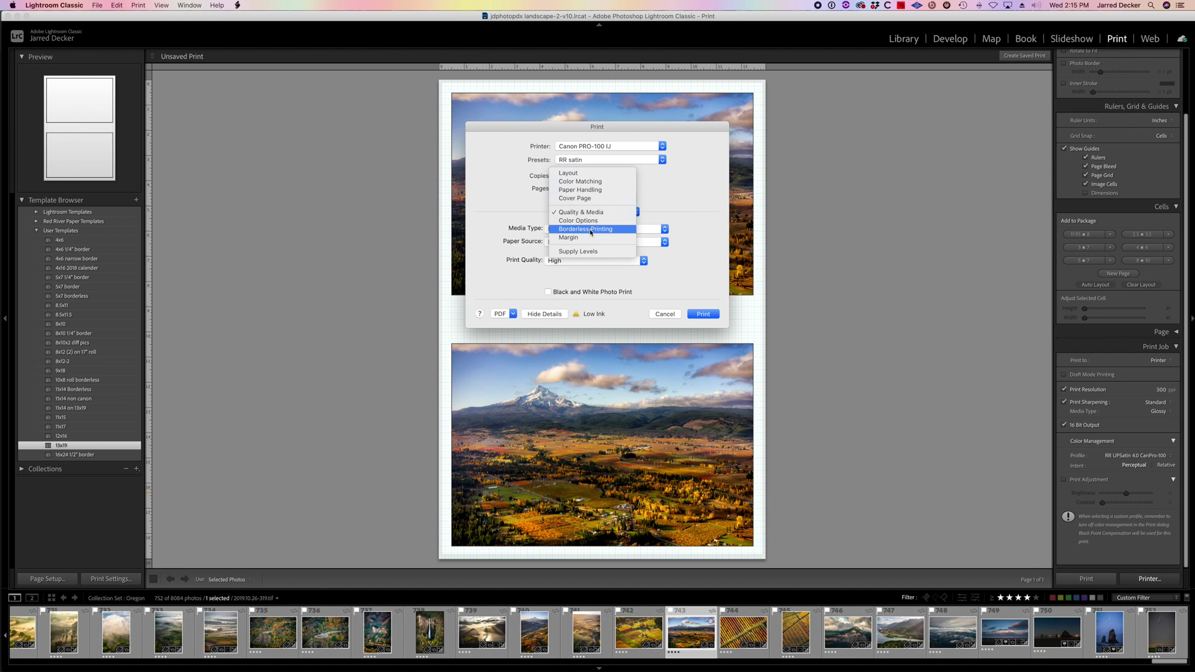
Show the Borderless Printing pane and keep RR satin as the print preset.
{"action": "left_click", "coordinate": [591, 231]}
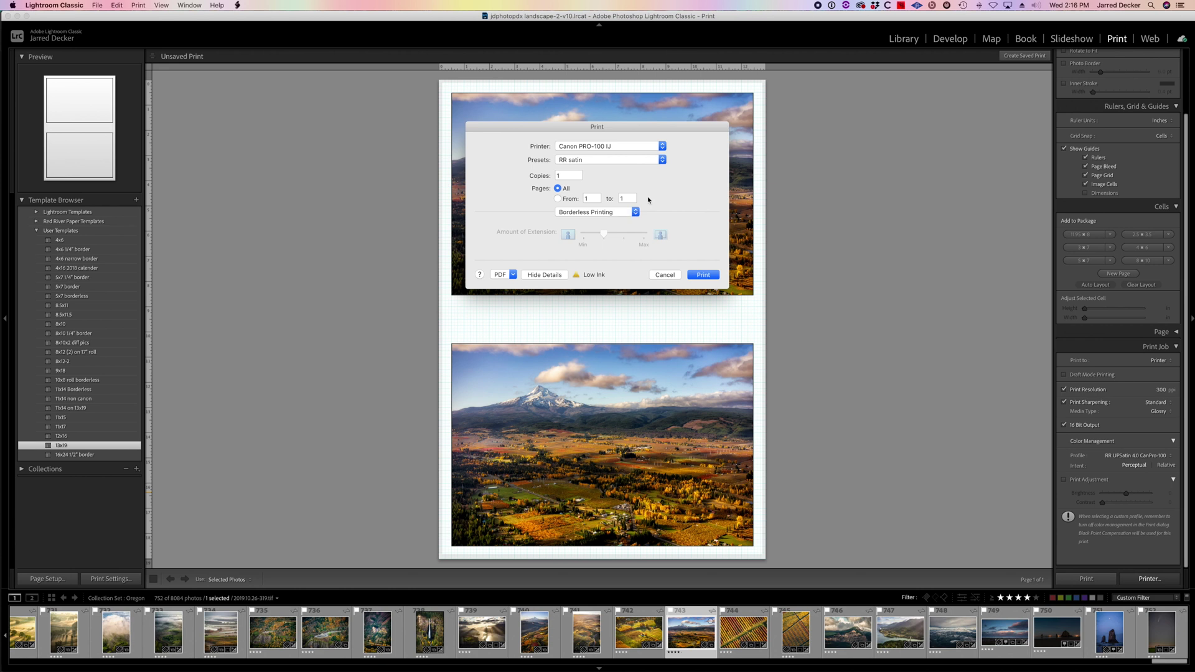
{"action": "left_click", "coordinate": [661, 160]}
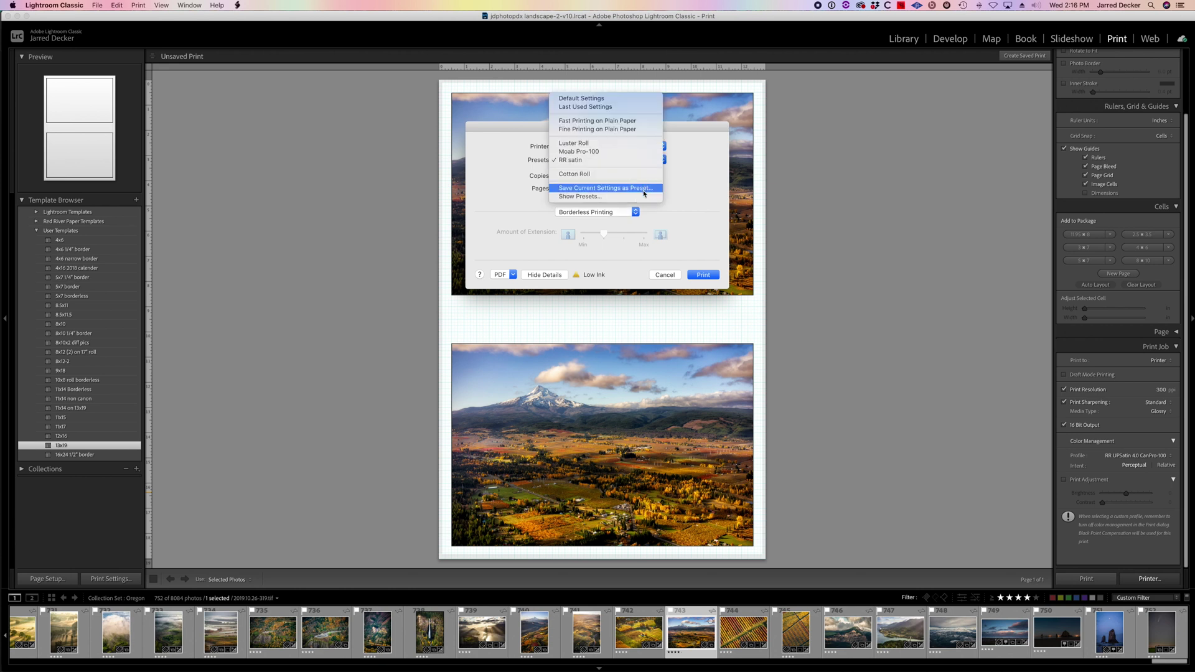
{"action": "left_click", "coordinate": [575, 162]}
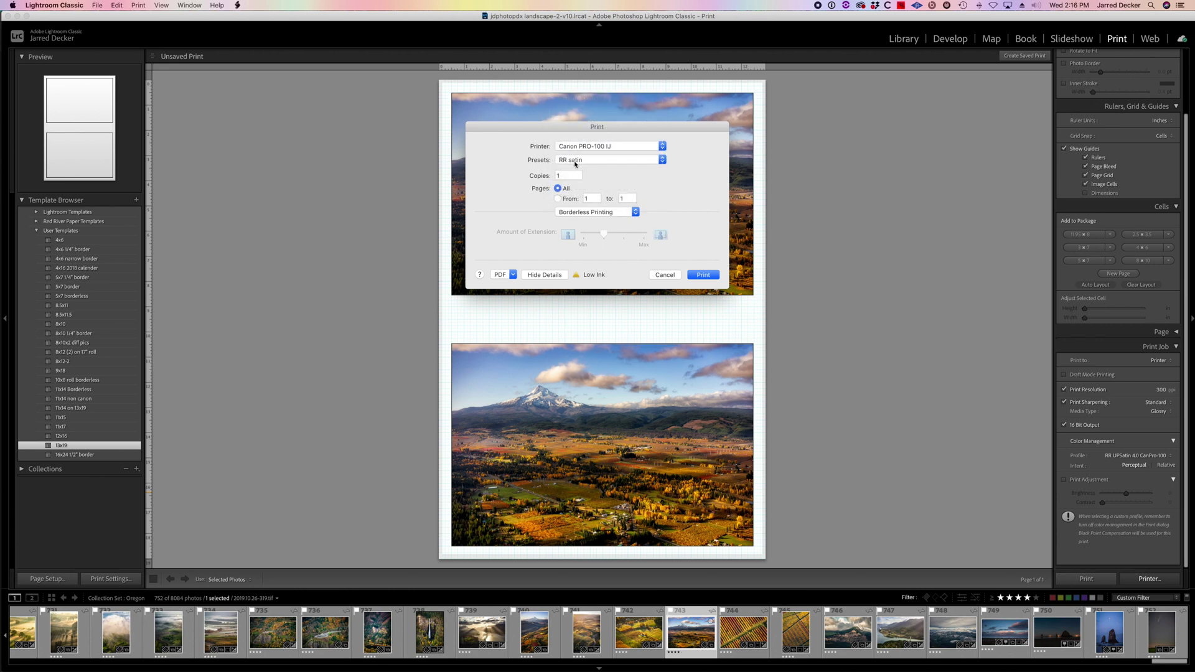